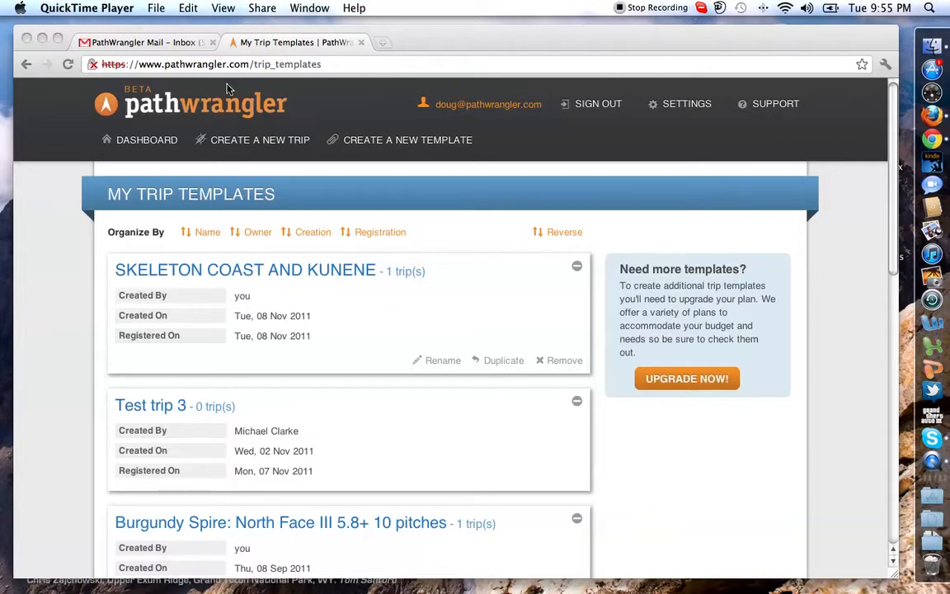
- Open the Skeleton Coast and Kunene template and create an itinerary for it
click(124, 139)
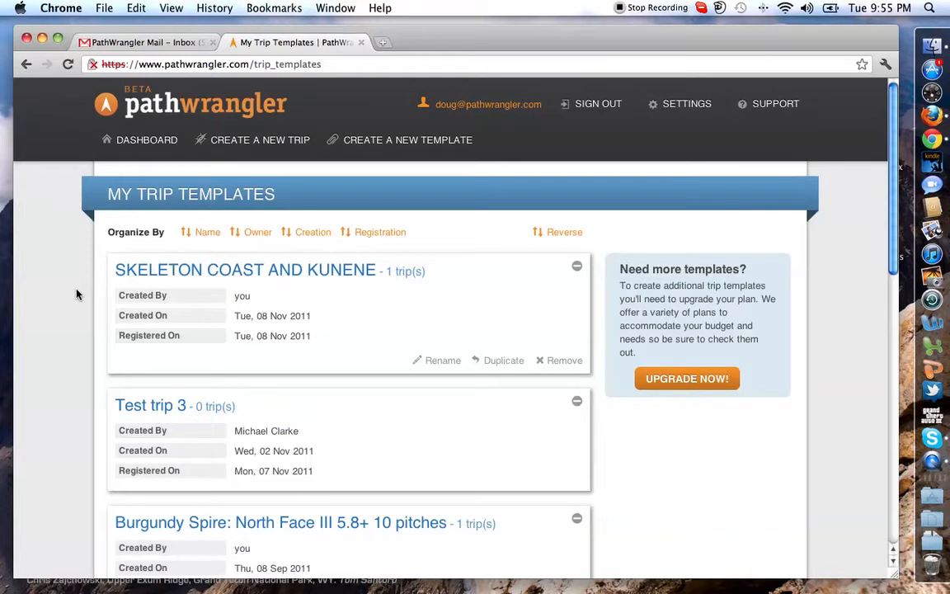
click(220, 275)
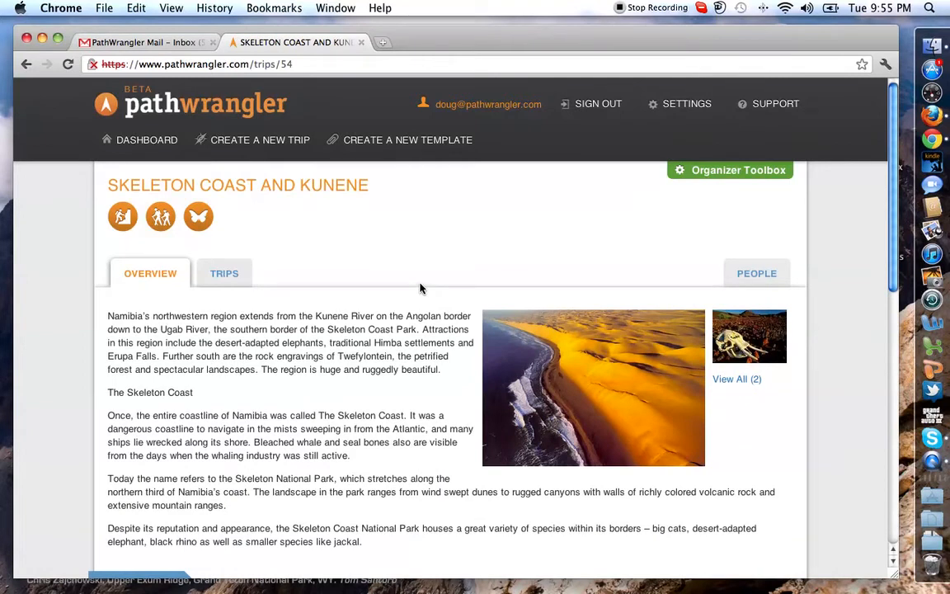
click(728, 171)
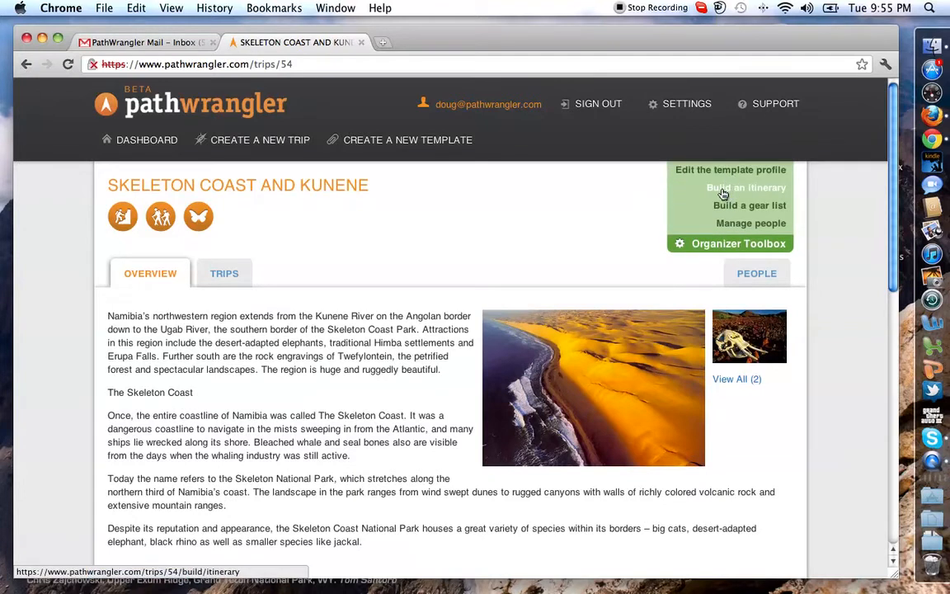
click(722, 192)
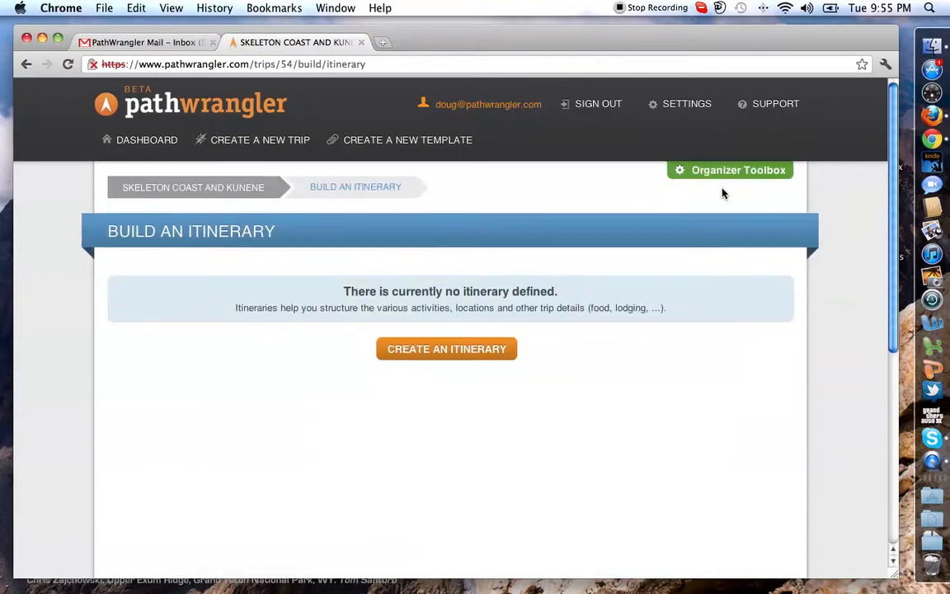
click(467, 347)
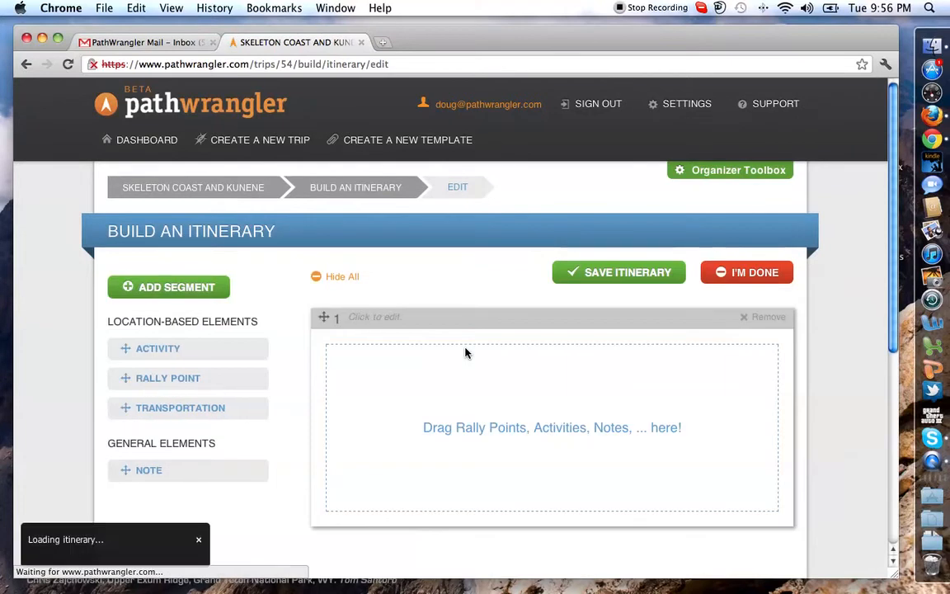
- Add two more segments to the itinerary
scroll(506, 274, down, 1)
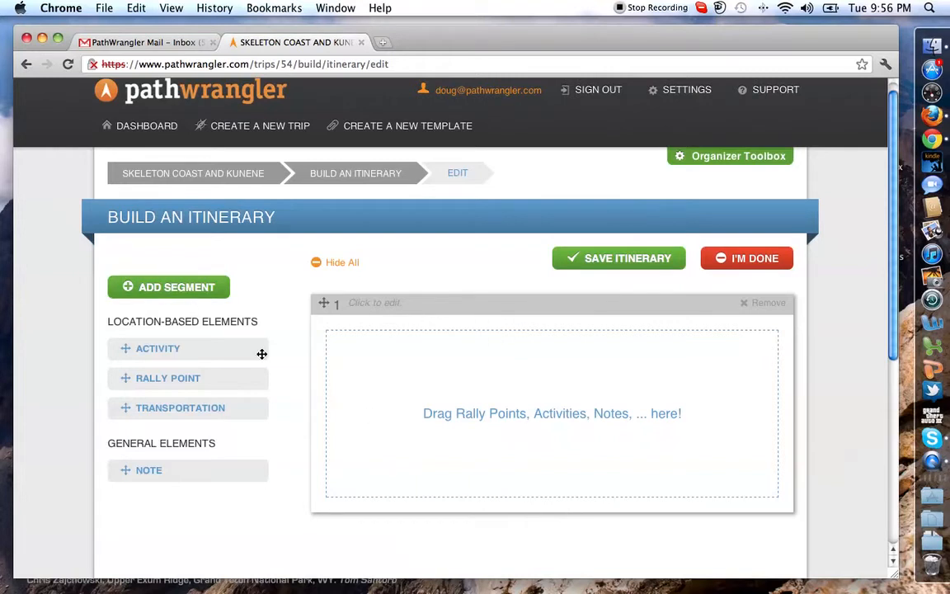
click(129, 288)
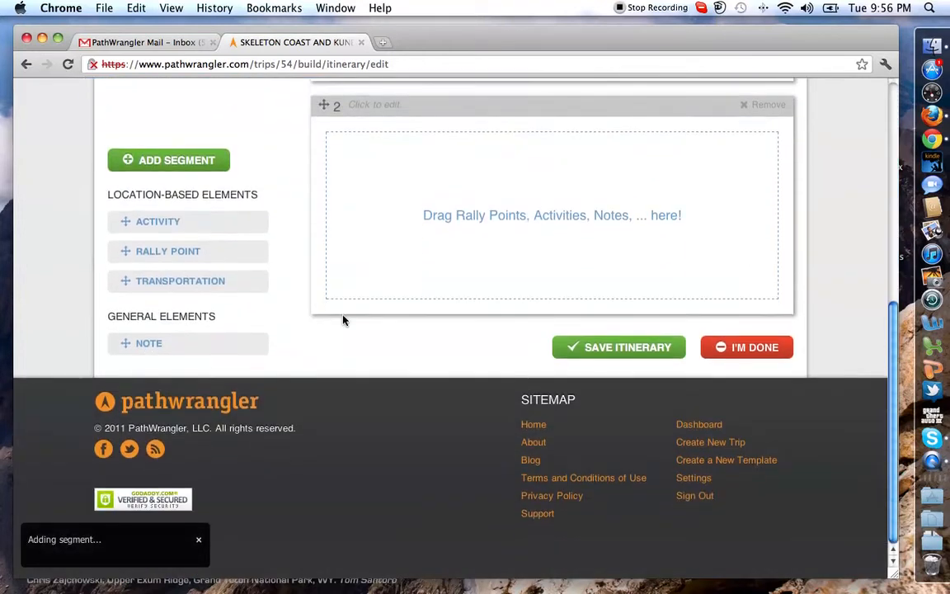
scroll(344, 320, up, 2)
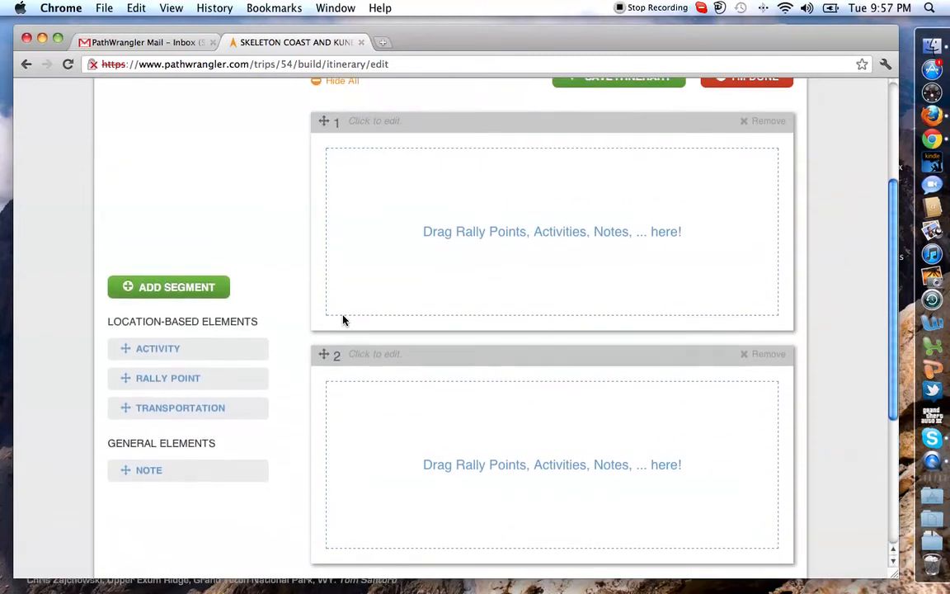
click(129, 287)
scroll(344, 371, up, 10)
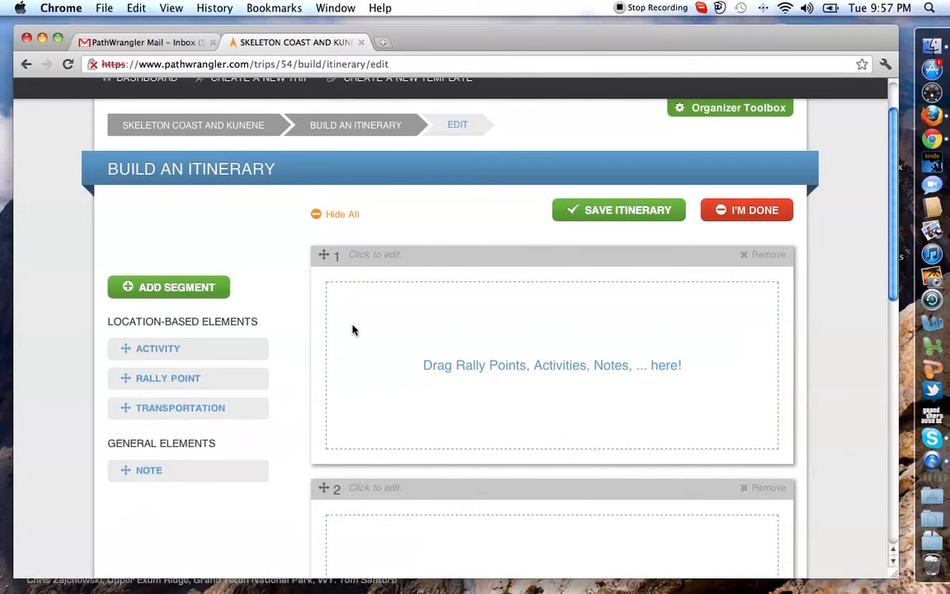
- Label the three itinerary segments Day 1, Day 2 and Day 3 in order
click(416, 261)
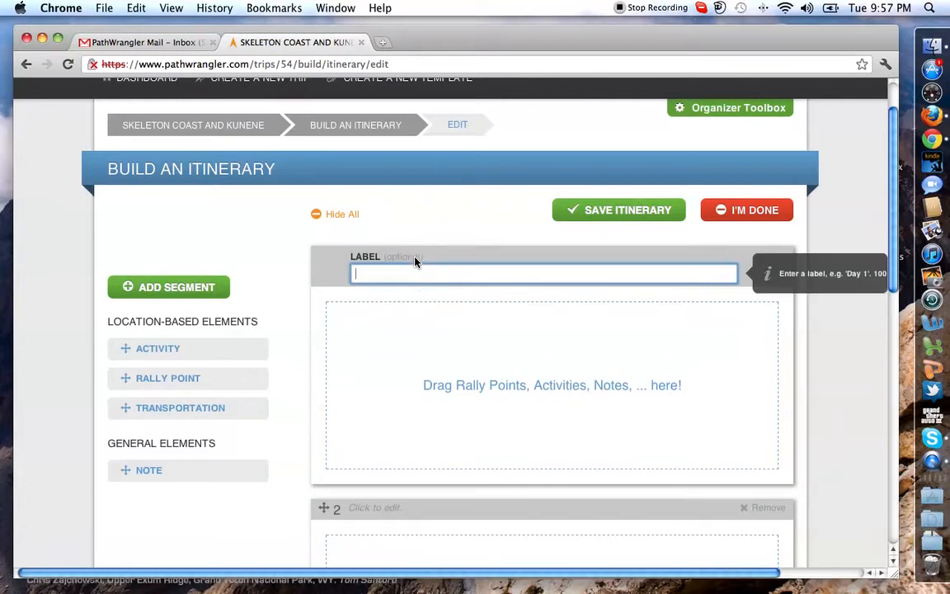
text(Day 1)
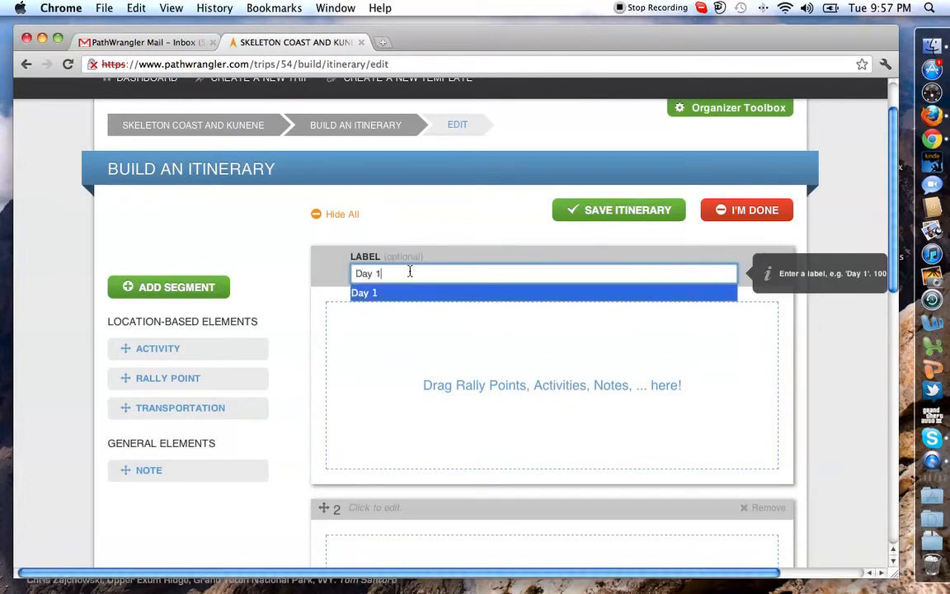
click(434, 248)
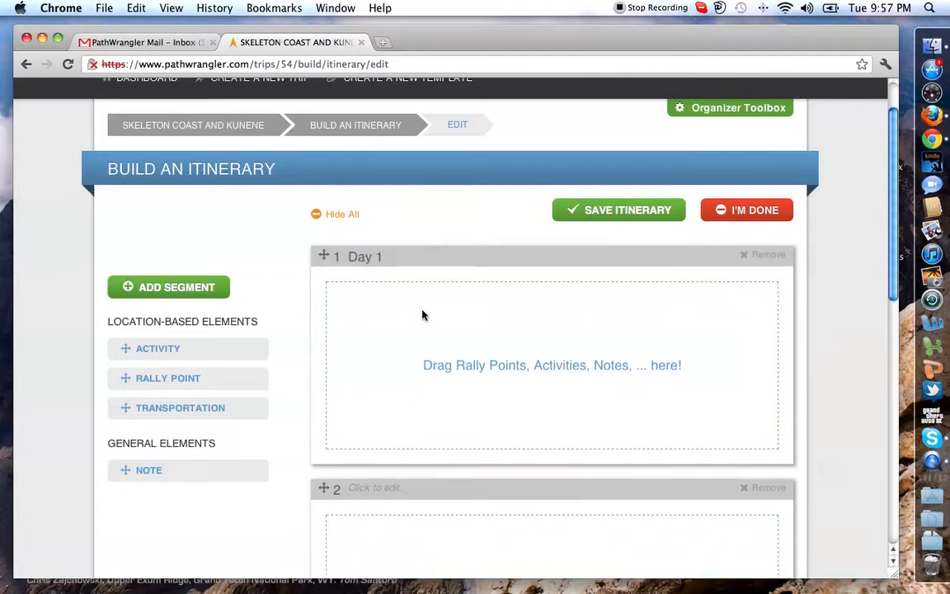
click(402, 490)
text(Day 2)
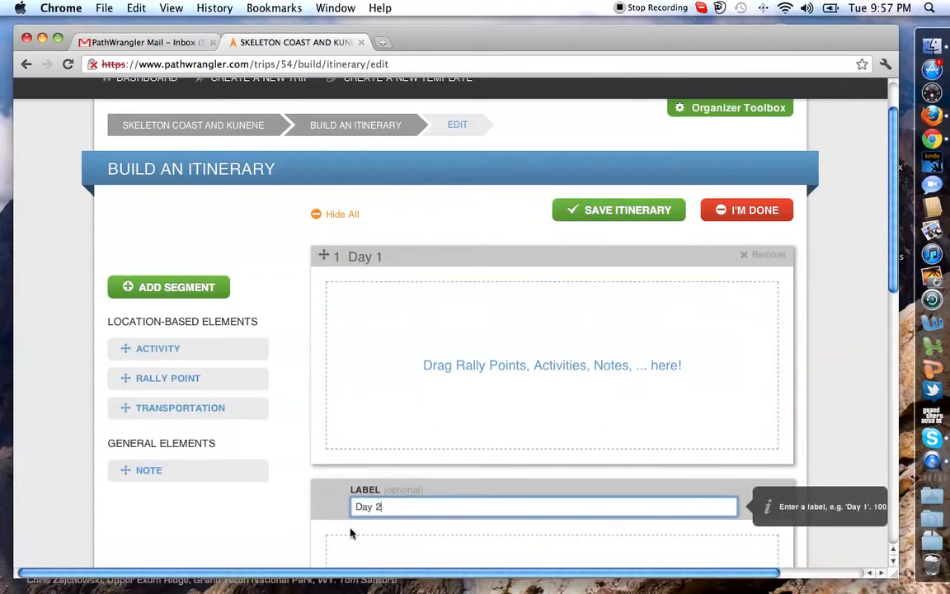
click(295, 519)
scroll(295, 519, down, 5)
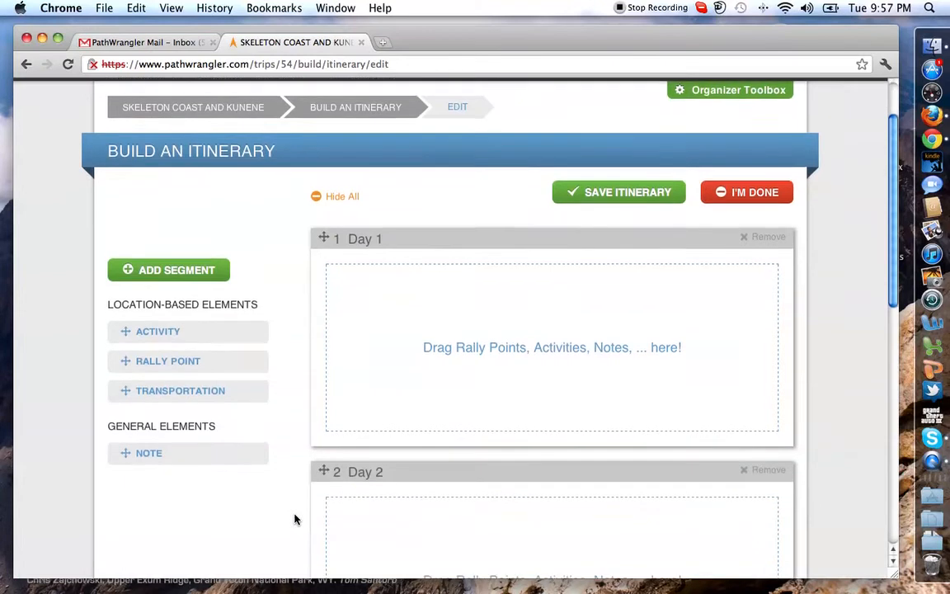
click(374, 441)
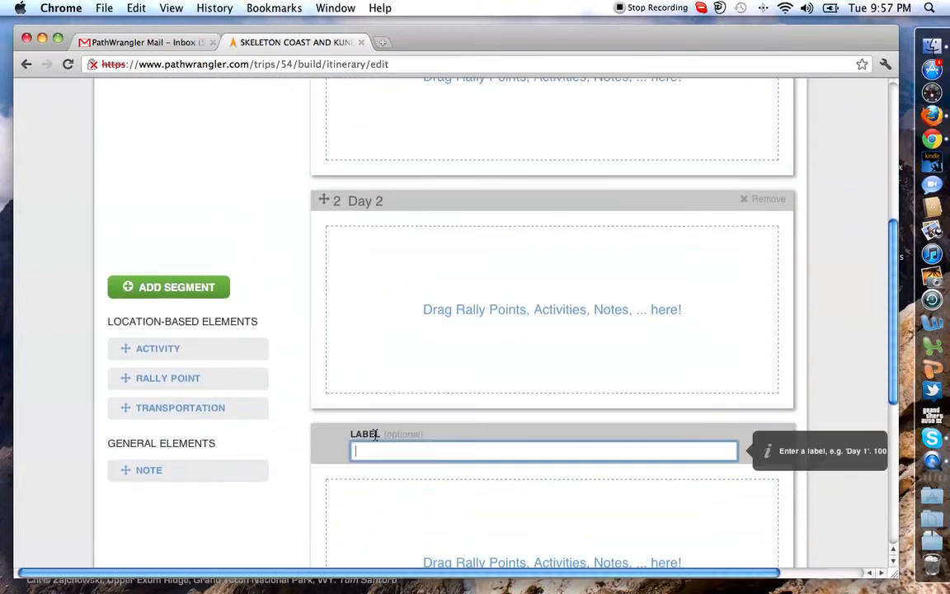
text(Day 3)
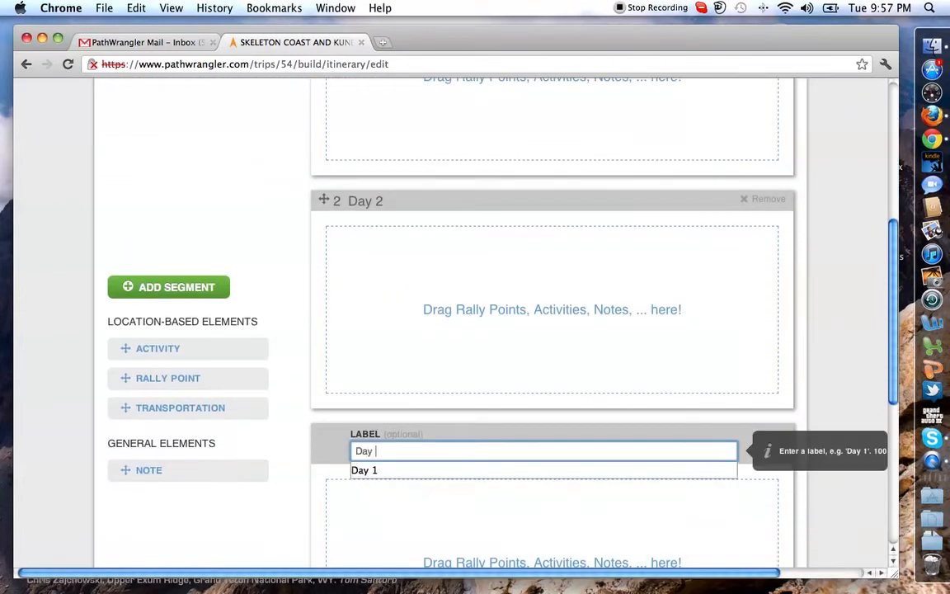
click(286, 264)
- Add a rally point to Day 1 with the address "Windhoex Airport", leaving its label blank
scroll(286, 264, up, 4)
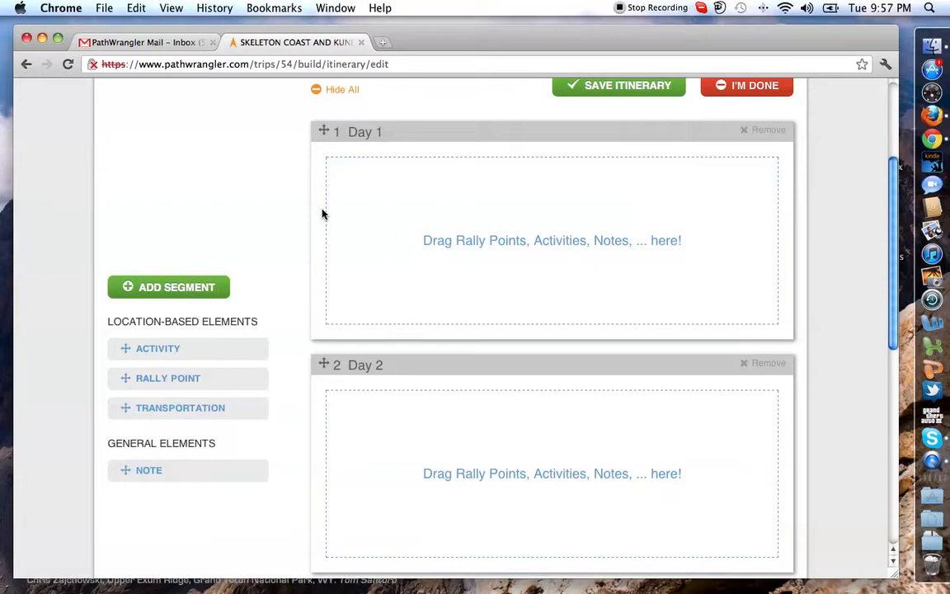
scroll(241, 234, up, 3)
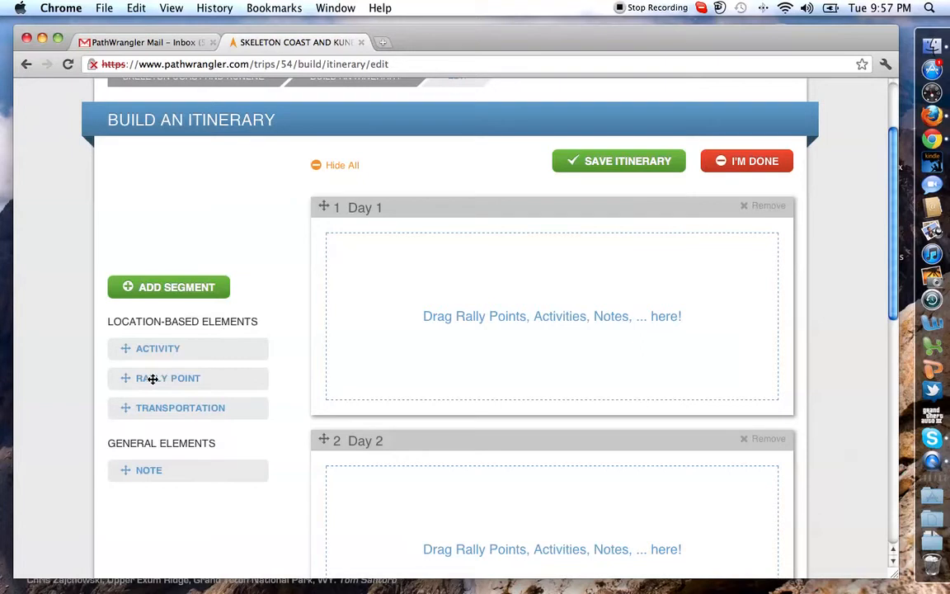
drag(151, 377, 409, 251)
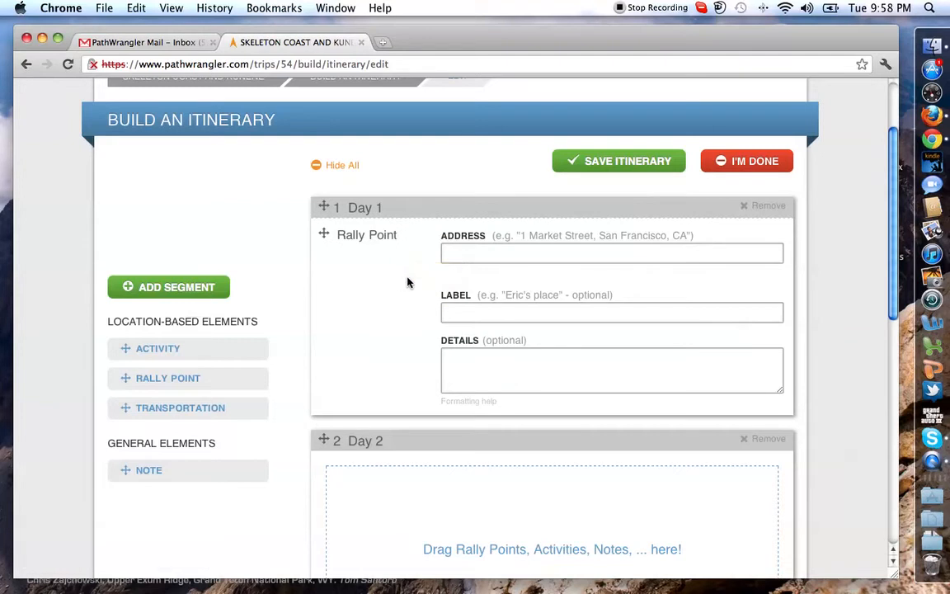
click(462, 259)
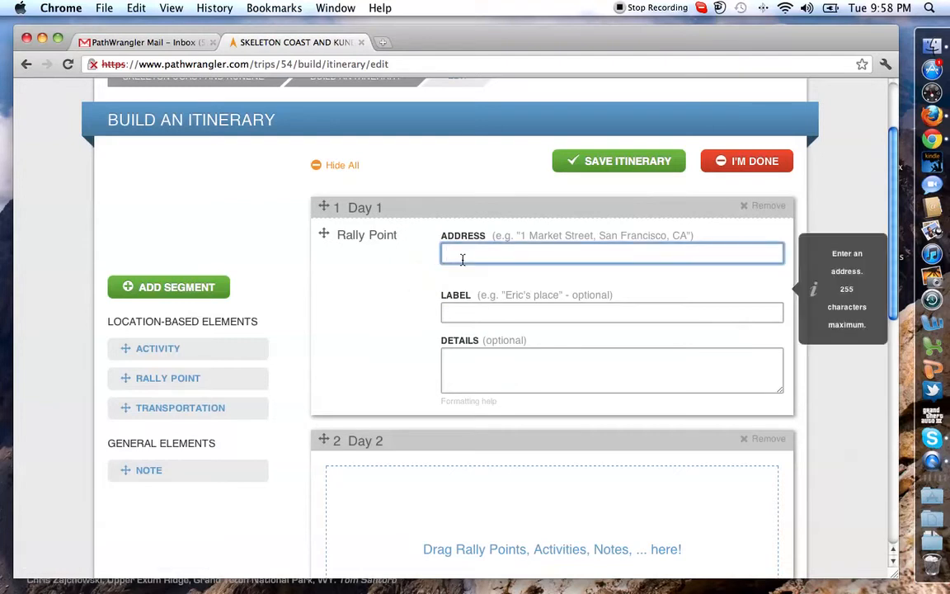
text(Windhoek Airport)
key(Tab)
key(Tab)
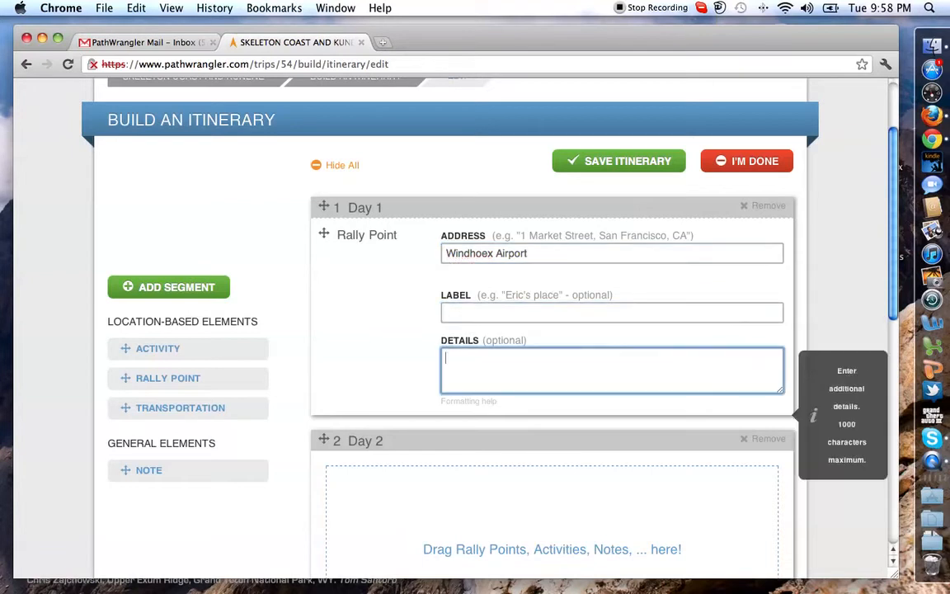
key(shift+Tab)
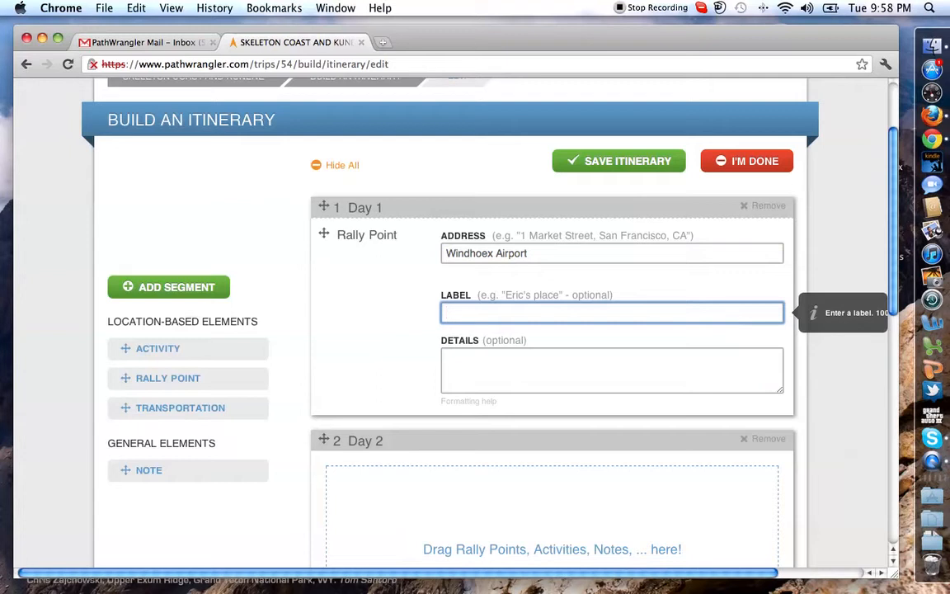
key(Tab)
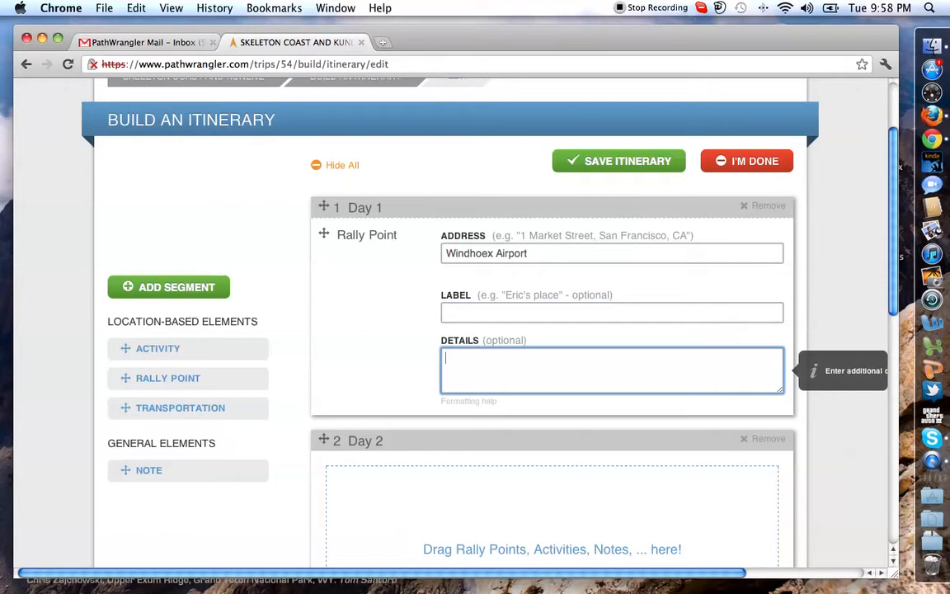
- Enter "Must arrive no later than 10 am." as the rally point's details and close its form
text(Must arrive a)
key(BackSpace)
text(no later )
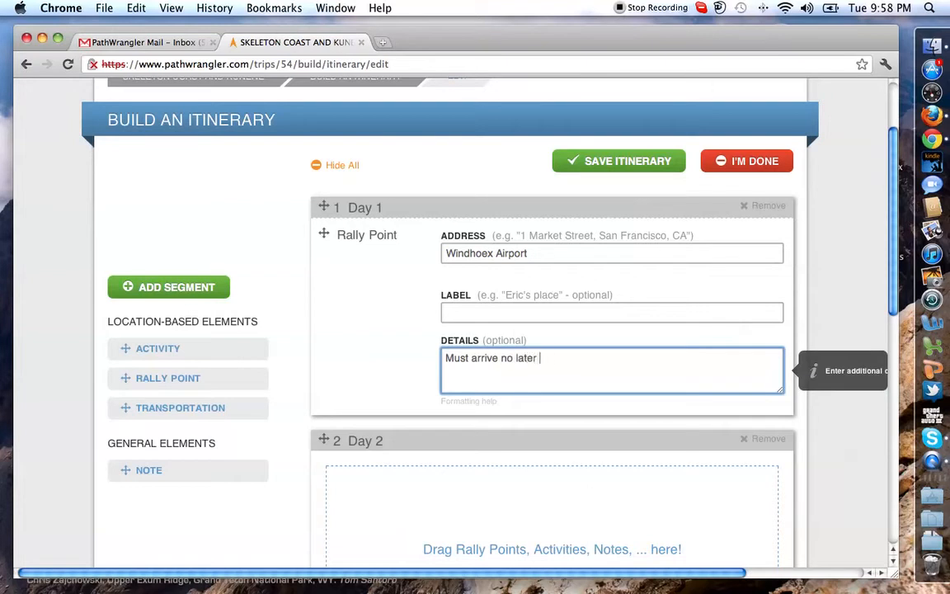
text(than 10 am.)
scroll(309, 253, up, 1)
click(292, 307)
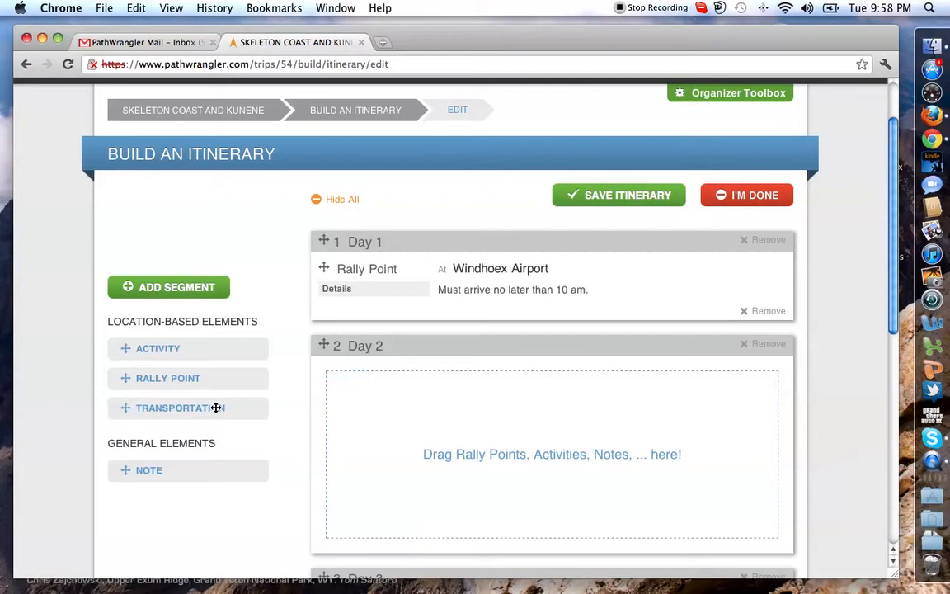
- Add a transportation element to Day 1 below the rally point, from "Windoex Airport" to "Hotel"
drag(216, 408, 471, 303)
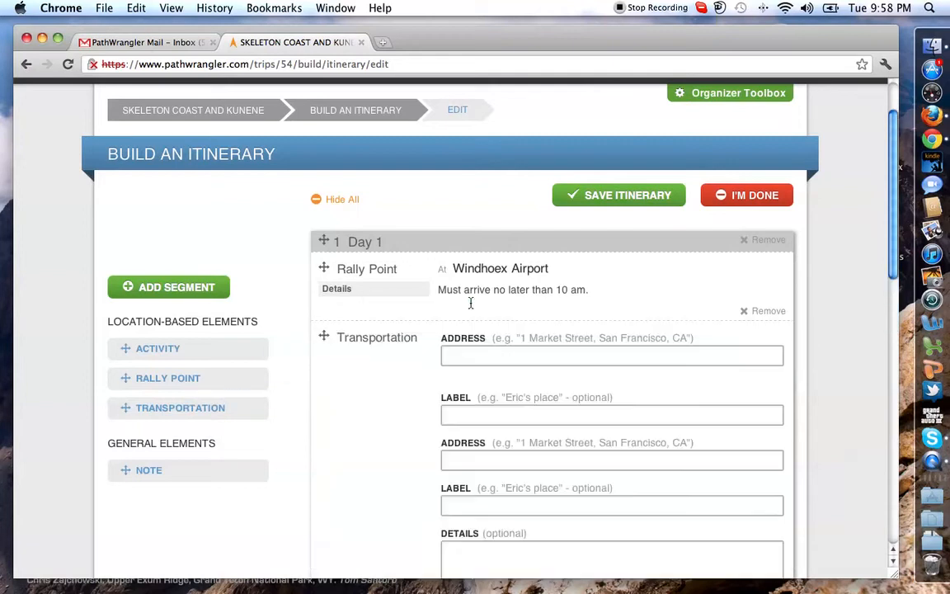
click(519, 353)
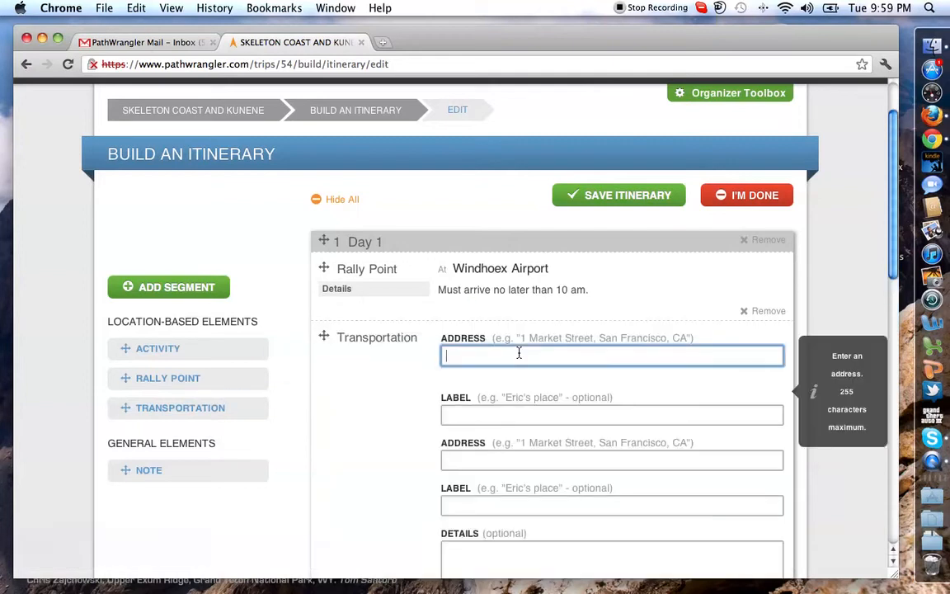
text(Windoex Airport)
key(Tab)
key(Tab)
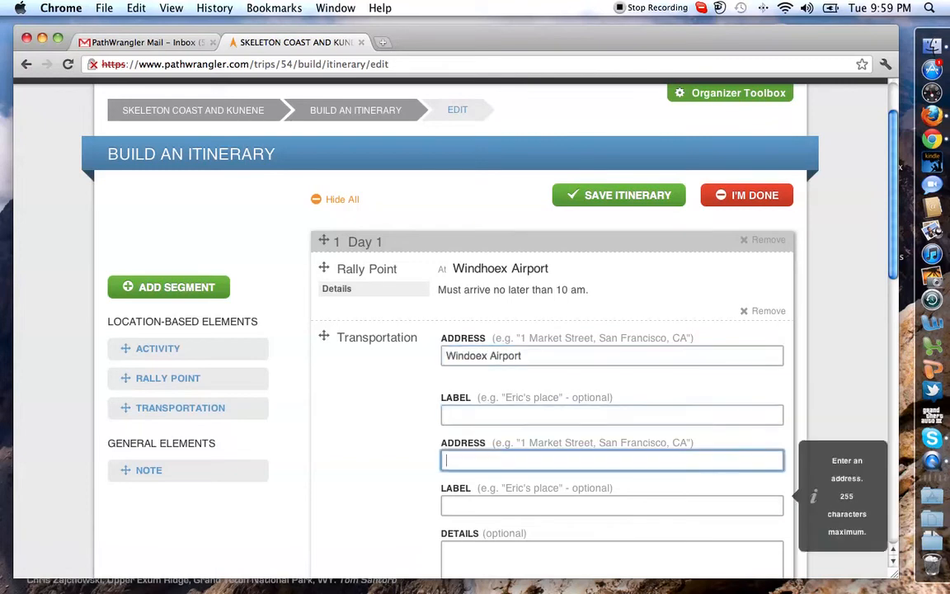
text(Hotel)
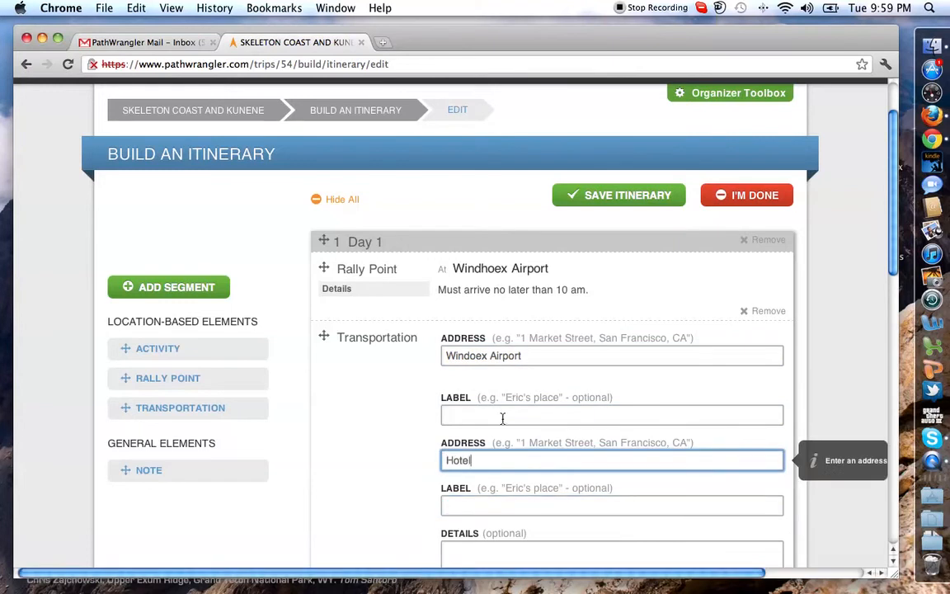
- Enter "We will have a driver waiting for you." as the transportation details and close its form
click(570, 549)
text(We will have a a driv)
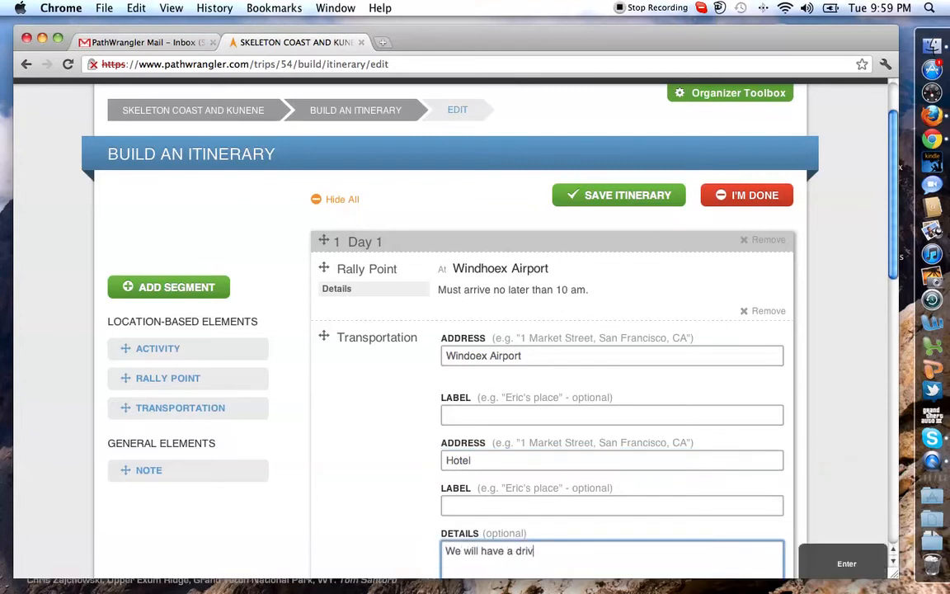
text(er waiting for y)
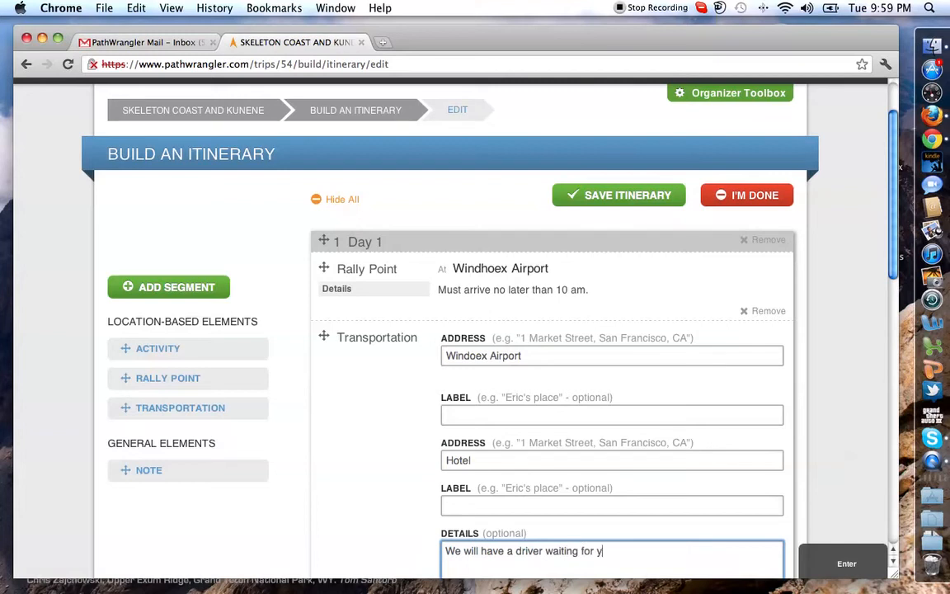
text(ou.)
key(Return)
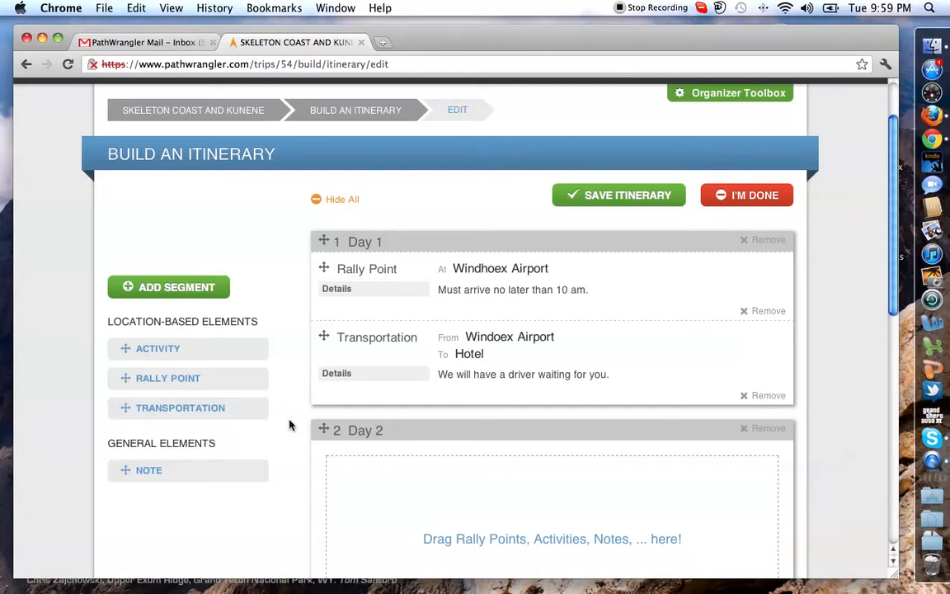
- Add an activity element to Day 1 below the transportation element and name it "Dinner Meeting"
scroll(349, 372, down, 1)
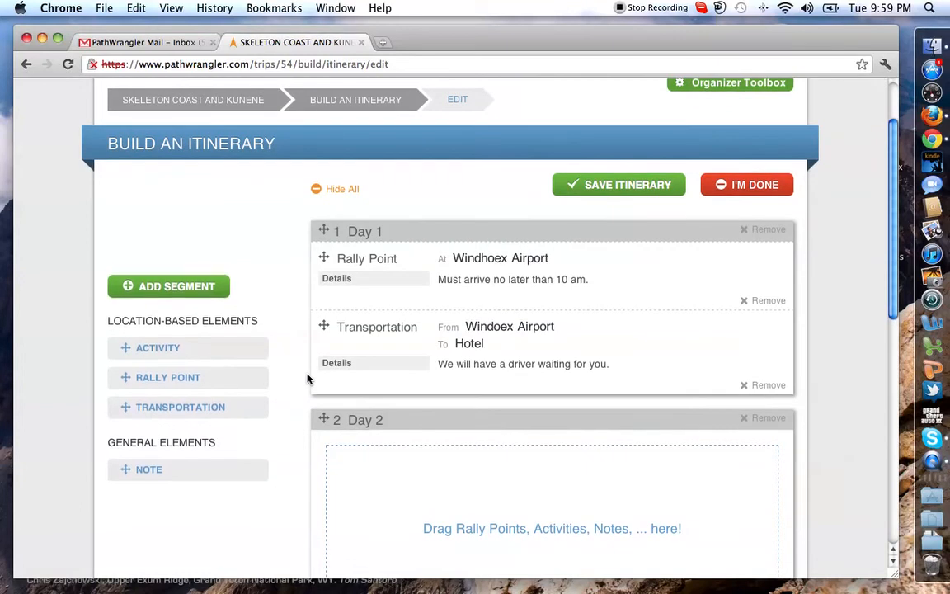
scroll(297, 386, down, 1)
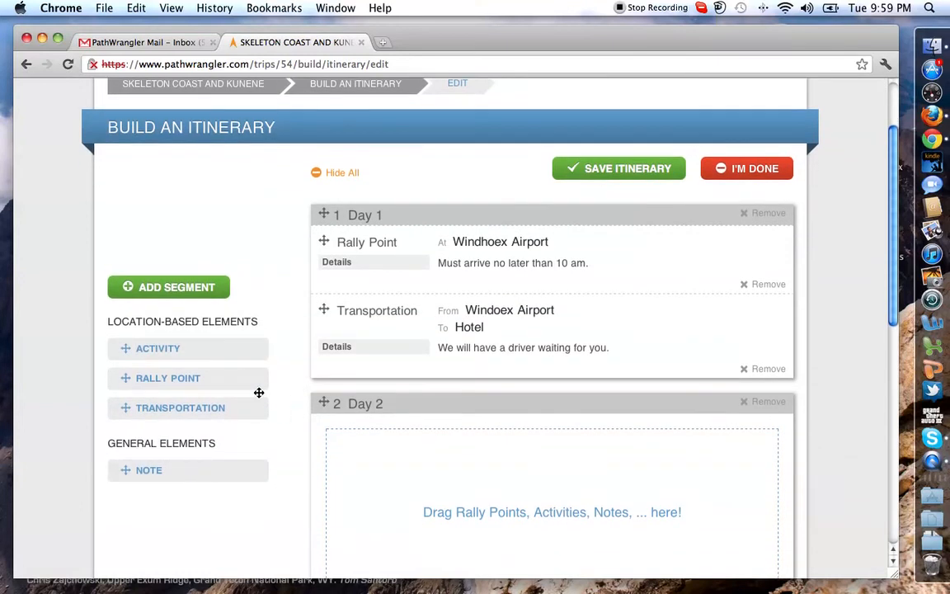
drag(183, 349, 487, 347)
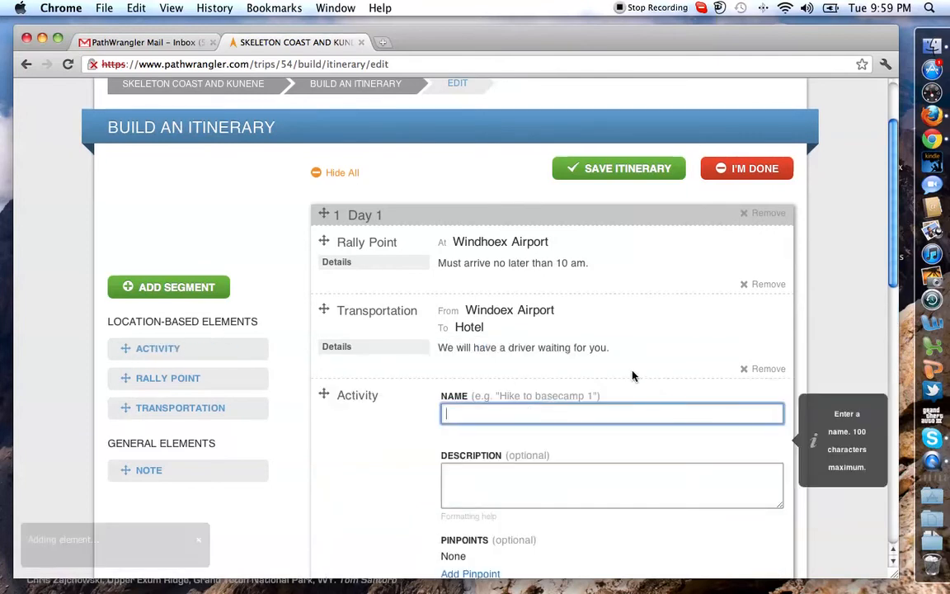
text(Dinne)
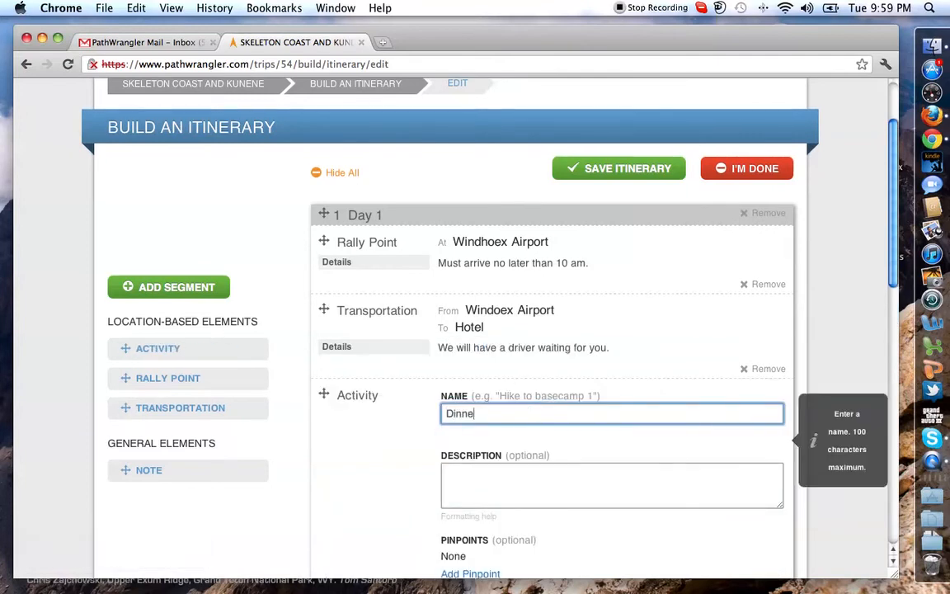
text(r Meetign)
key(Tab)
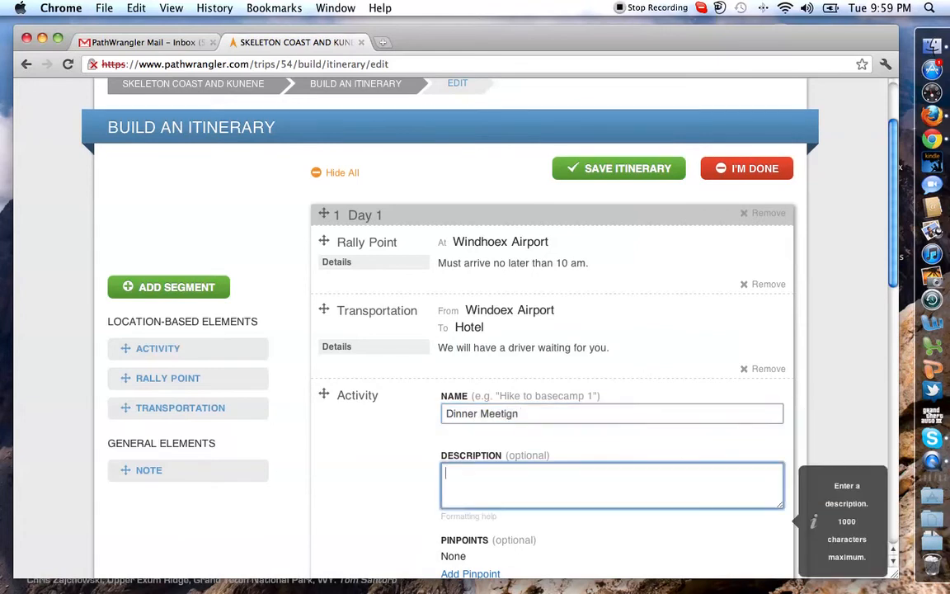
key(shift+Tab)
key(Right)
key(Right)
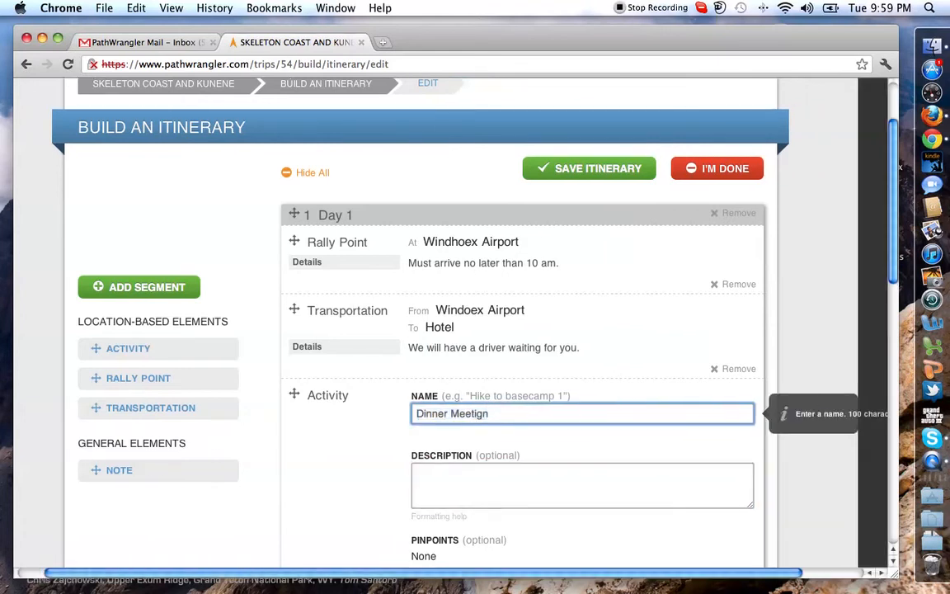
click(523, 419)
key(BackSpace)
key(BackSpace)
text(ng)
key(Tab)
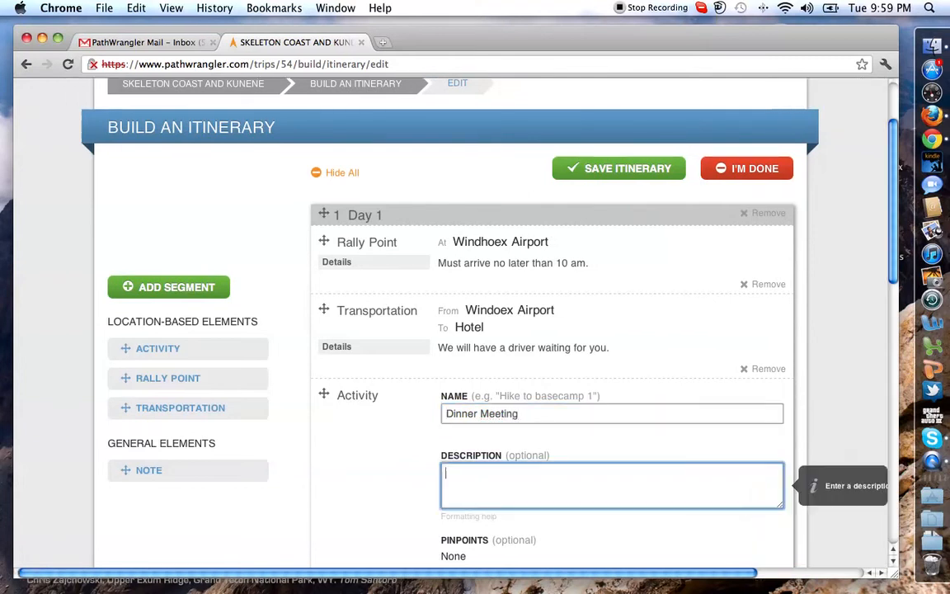
- Enter "Some Descrip" as the Dinner Meeting description, add a pinpoint with the address "Hotel" and close the form
text(Some Descrip)
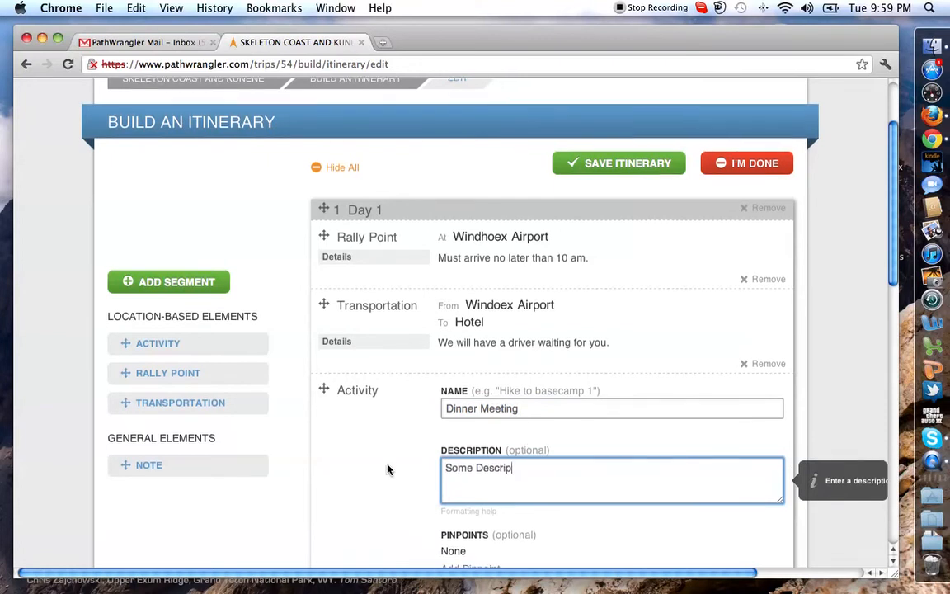
scroll(387, 468, down, 2)
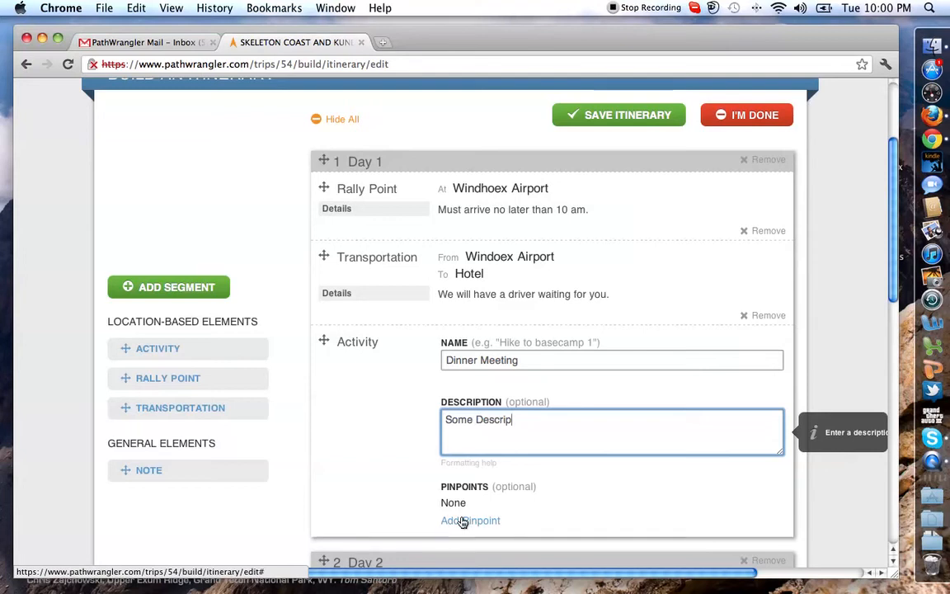
click(462, 520)
click(471, 515)
text(Hotel)
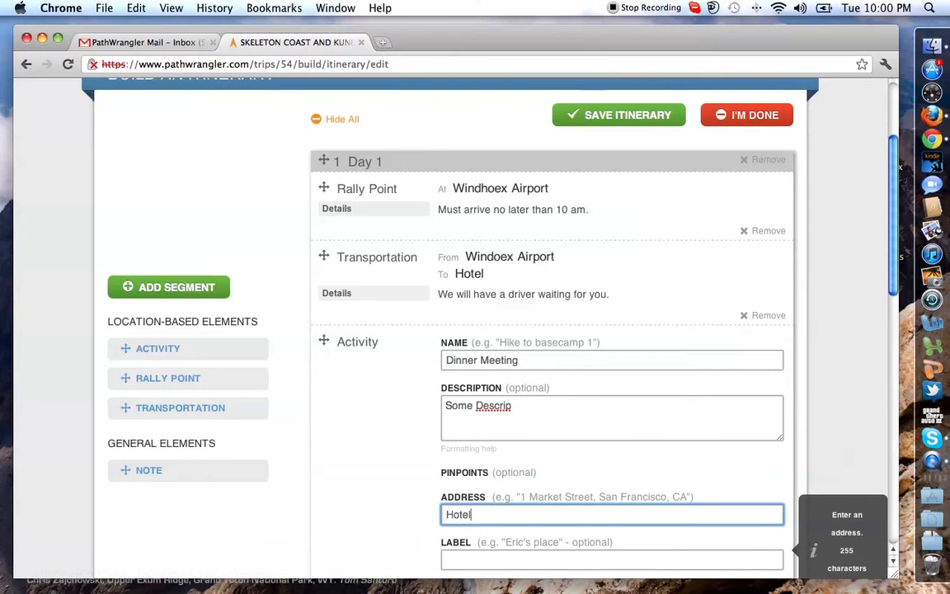
click(299, 505)
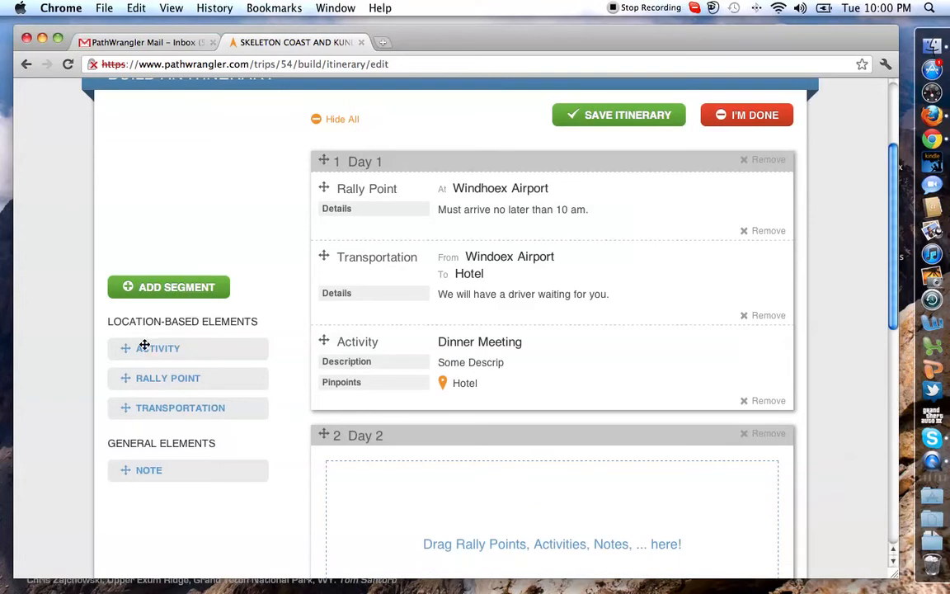
- Add another activity element to Day 1 below Dinner Meeting and name it "Climbing"
drag(142, 349, 420, 441)
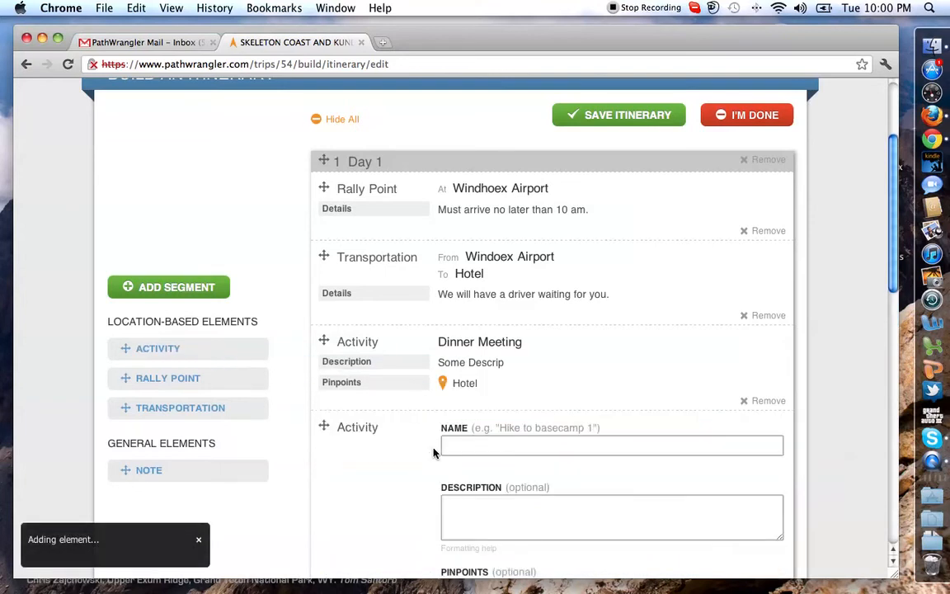
text(climbin)
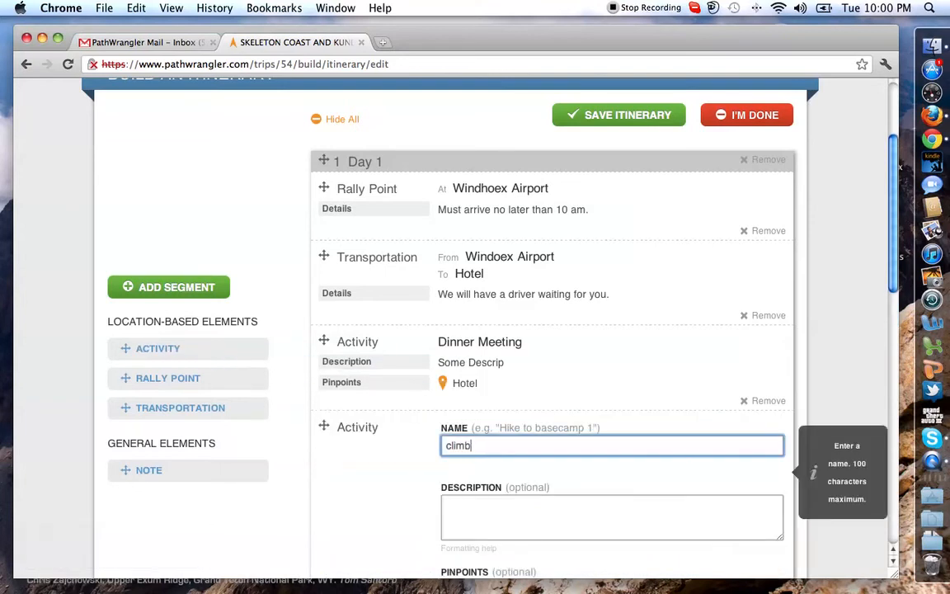
key(BackSpace)
key(BackSpace)
key(BackSpace)
key(BackSpace)
key(BackSpace)
key(BackSpace)
key(BackSpace)
text(Climbing)
key(Tab)
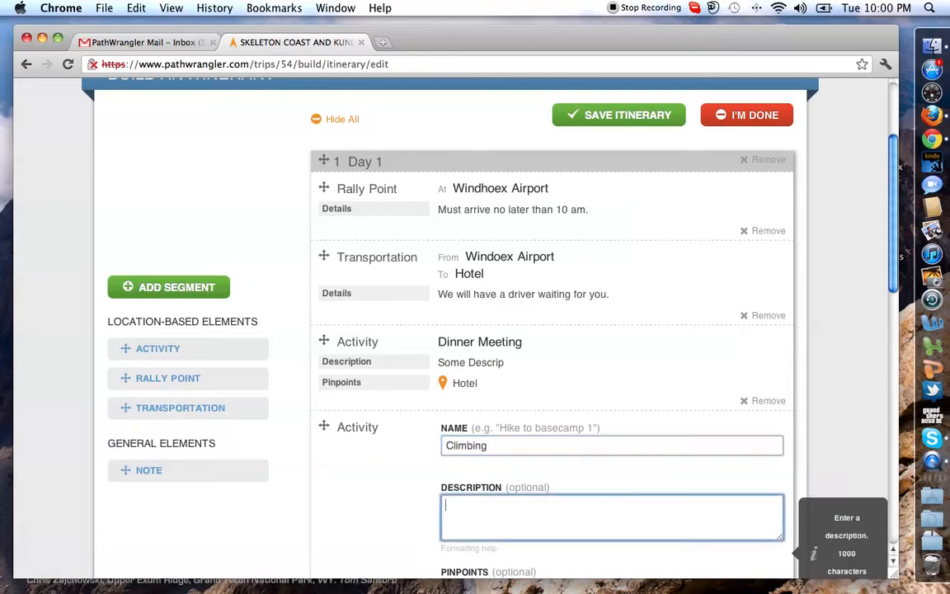
- Add a pinpoint with the address "1st Pitch" to the Climbing activity, leaving the description blank
scroll(404, 417, down, 3)
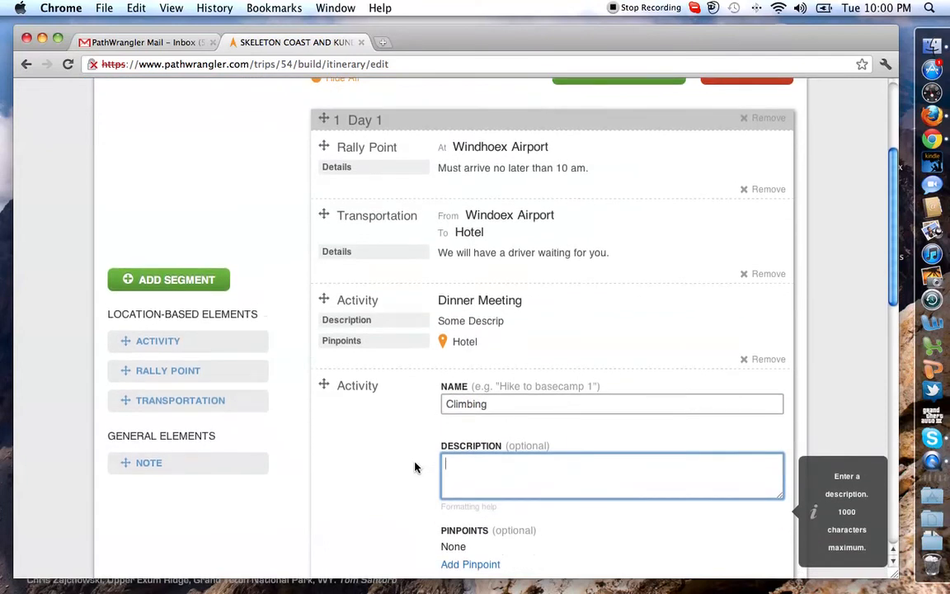
click(466, 527)
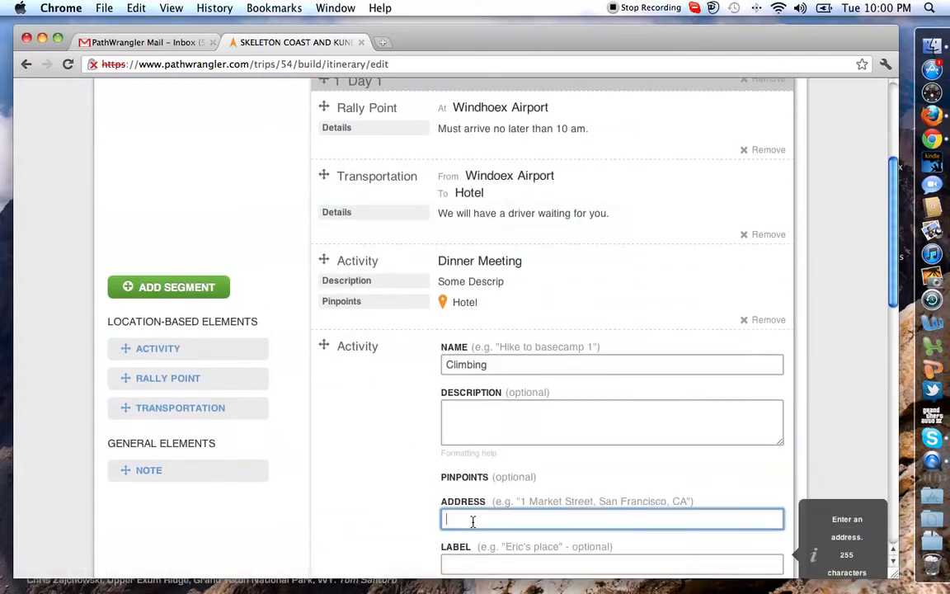
text(1st Pict)
key(BackSpace)
key(BackSpace)
text(tch)
key(Return)
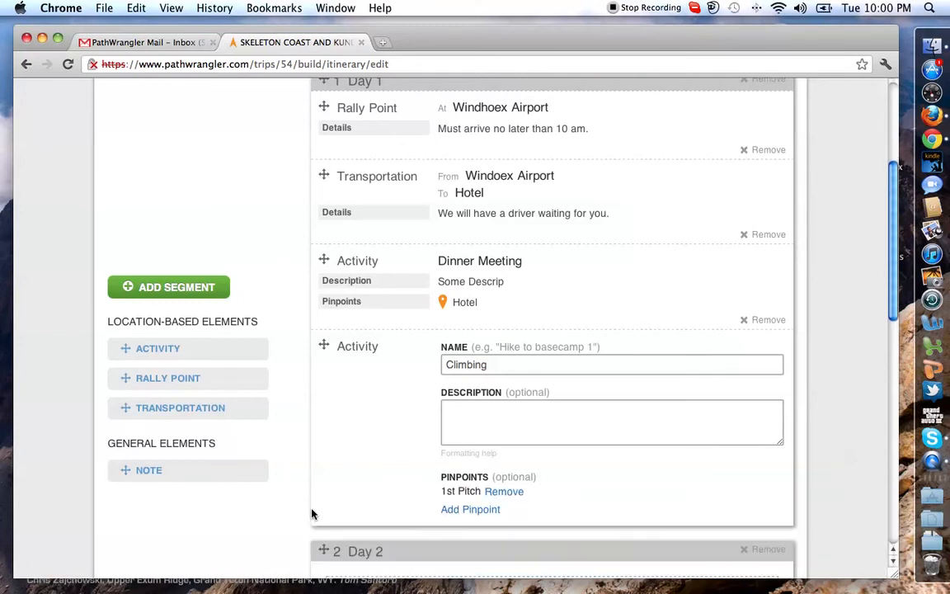
- Add a second pinpoint with the address "North Face" to the Climbing activity and close its form
click(463, 510)
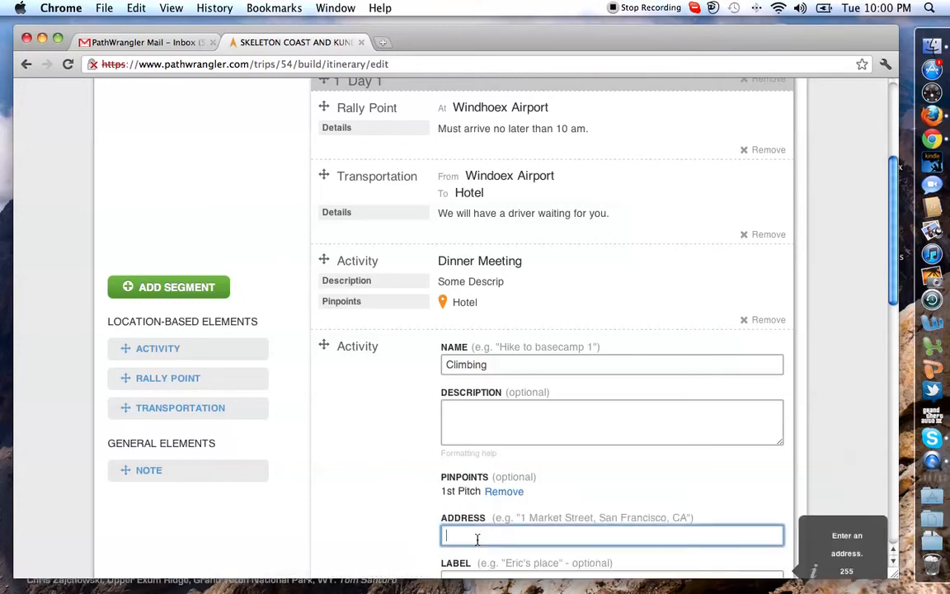
text(North Face)
double_click(290, 449)
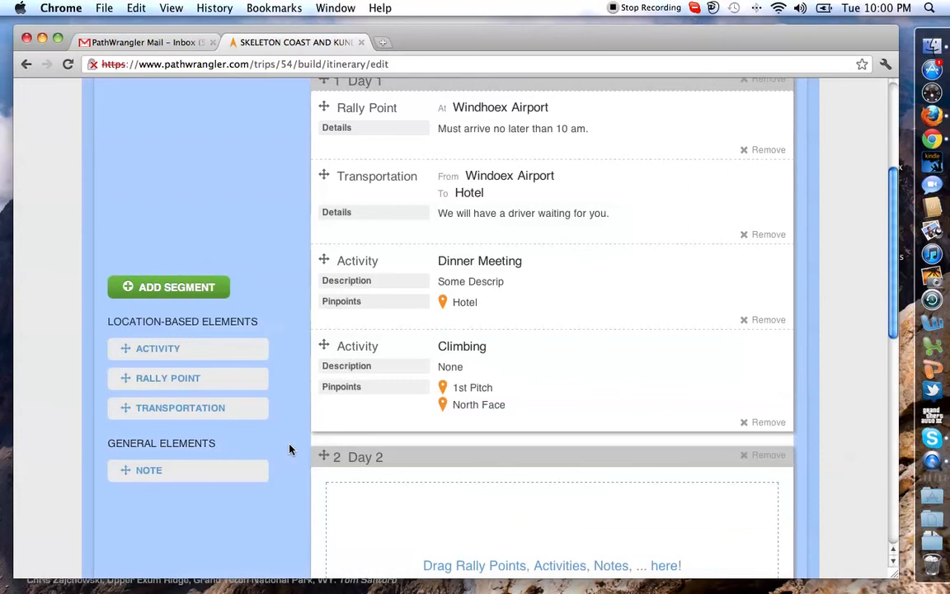
click(548, 388)
click(298, 402)
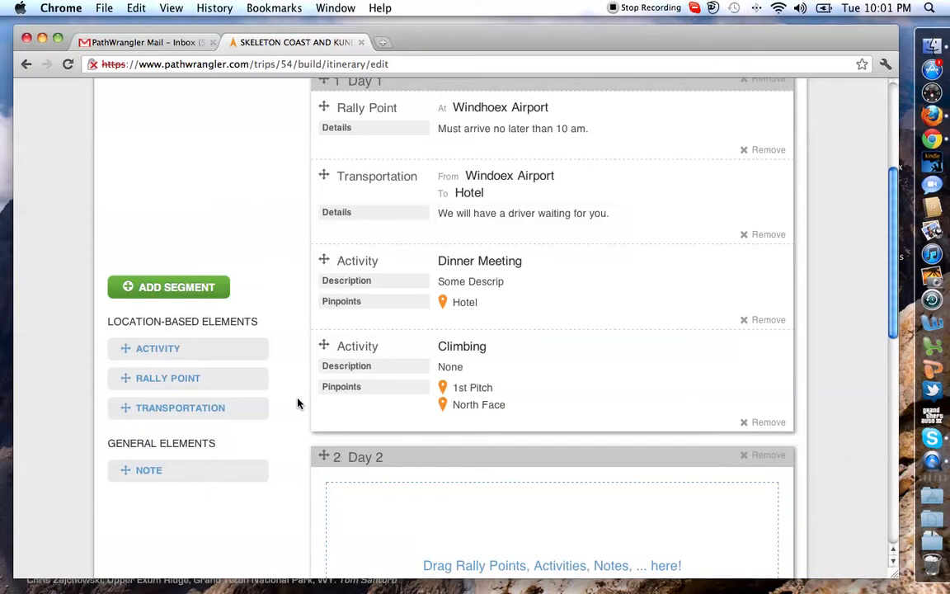
- Reorder Day 1 so that the Dinner Meeting activity comes after the Climbing activity
scroll(298, 403, up, 2)
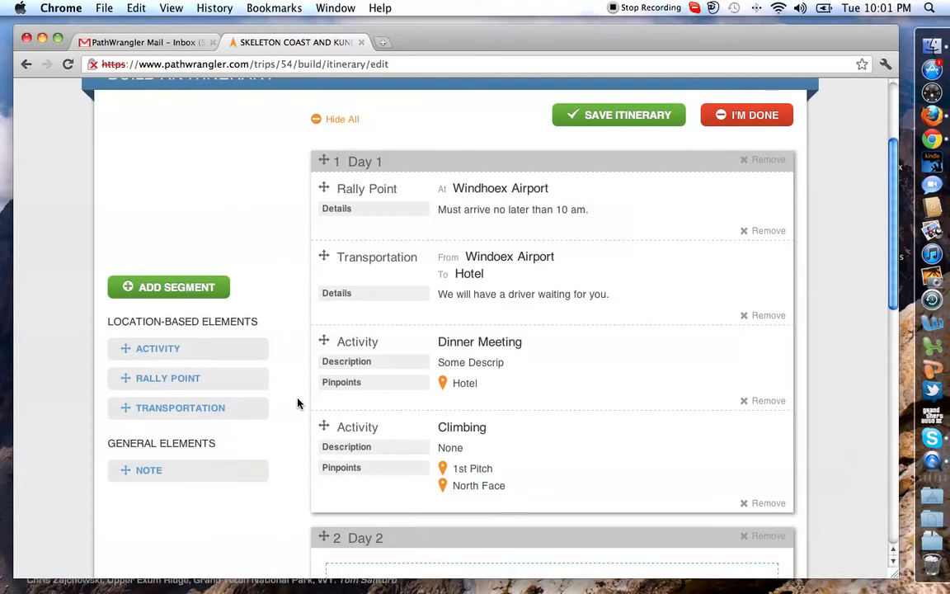
scroll(333, 423, up, 1)
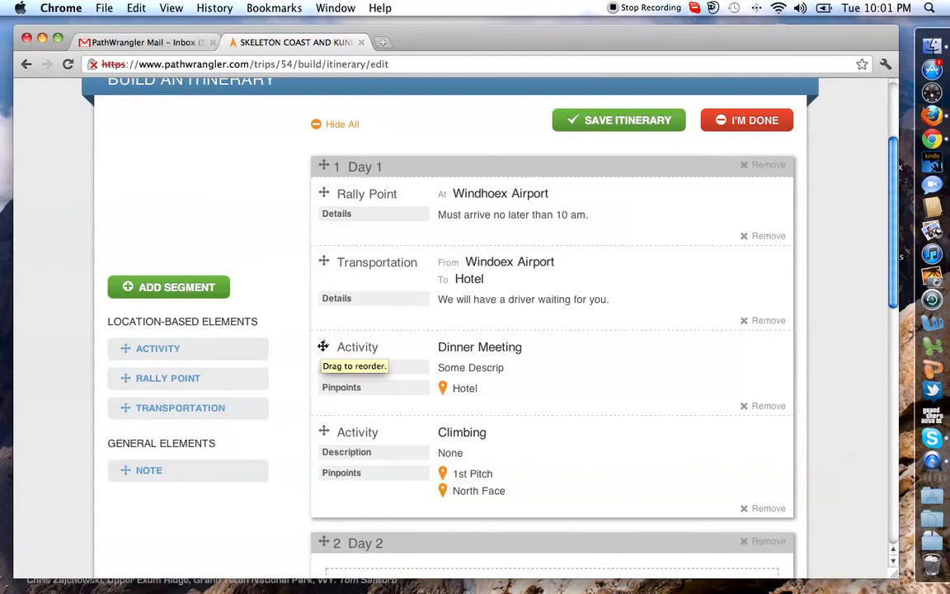
drag(322, 346, 330, 569)
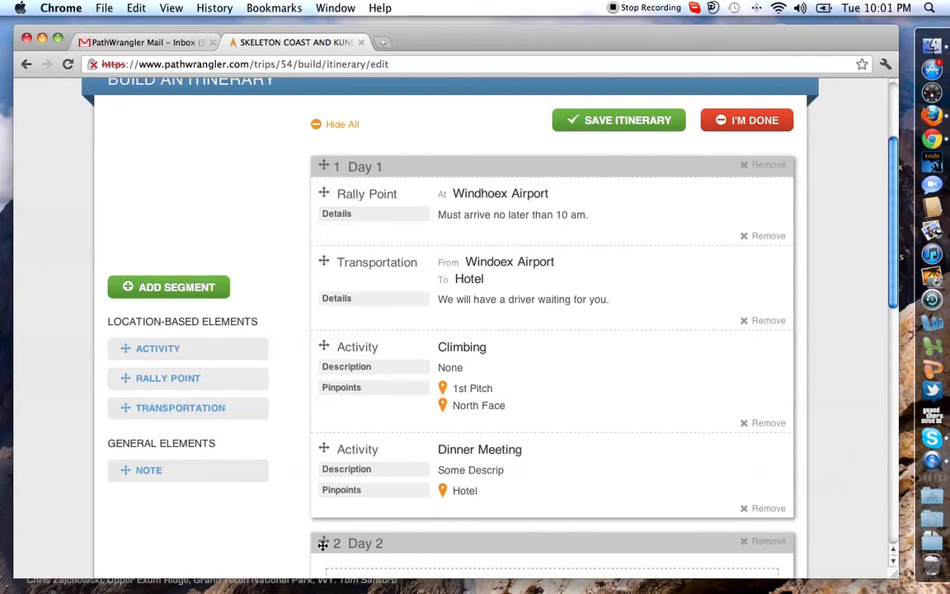
- Try placing the Day 2 segment ahead of Day 1, and return Day 1 to first place
drag(322, 542, 304, 216)
drag(322, 542, 320, 311)
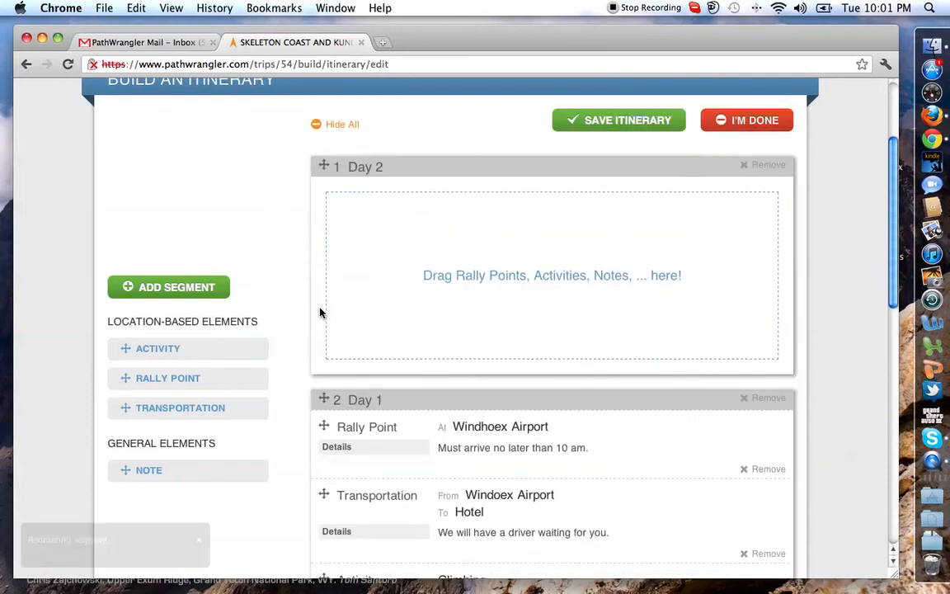
click(389, 174)
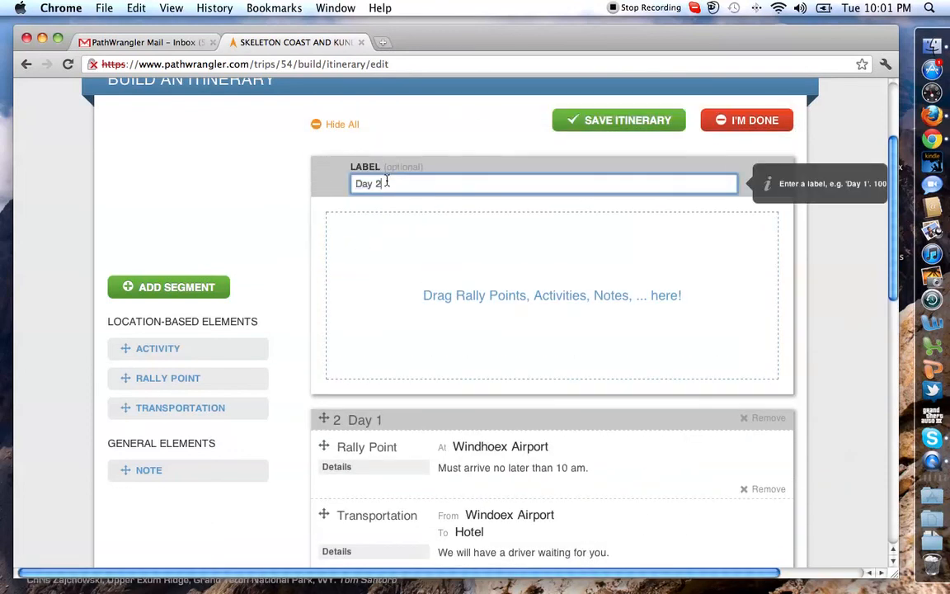
click(297, 281)
drag(322, 396, 328, 278)
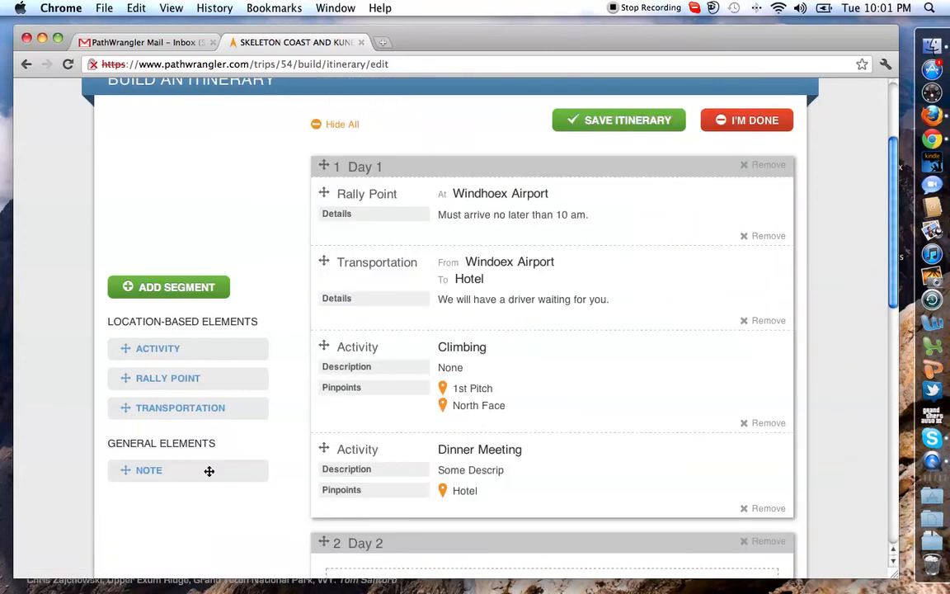
- Add a note element at the end of Day 1 with the content "SDFDSF" and close its form
drag(169, 469, 432, 467)
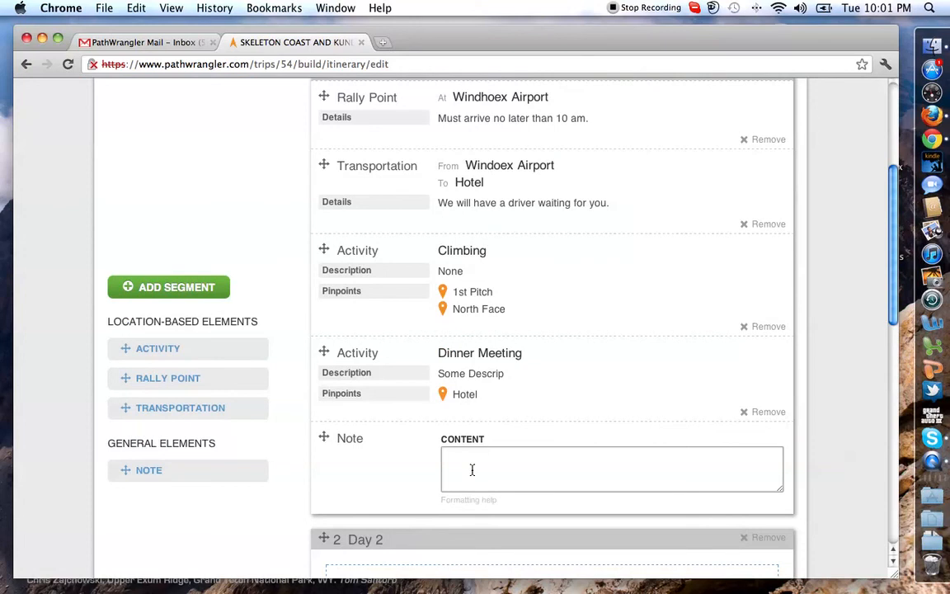
click(472, 469)
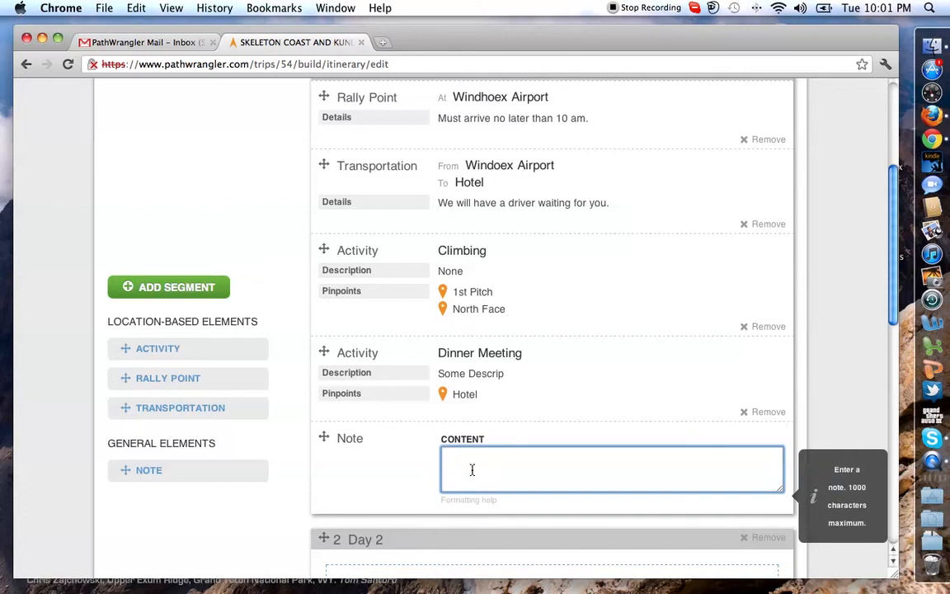
text(SDFDSF)
click(290, 472)
- Save the itinerary and finish editing it
scroll(306, 464, up, 5)
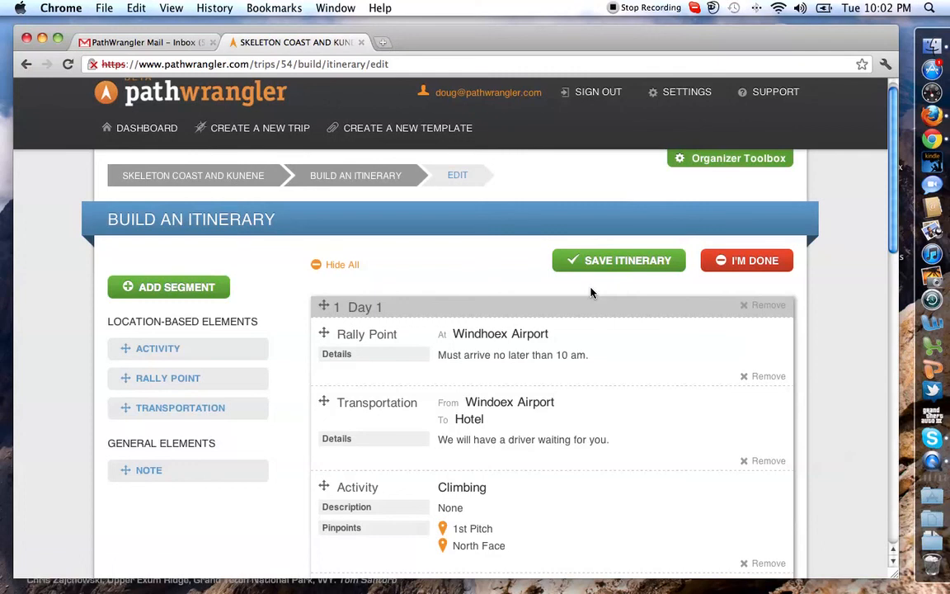
click(600, 262)
scroll(472, 331, down, 3)
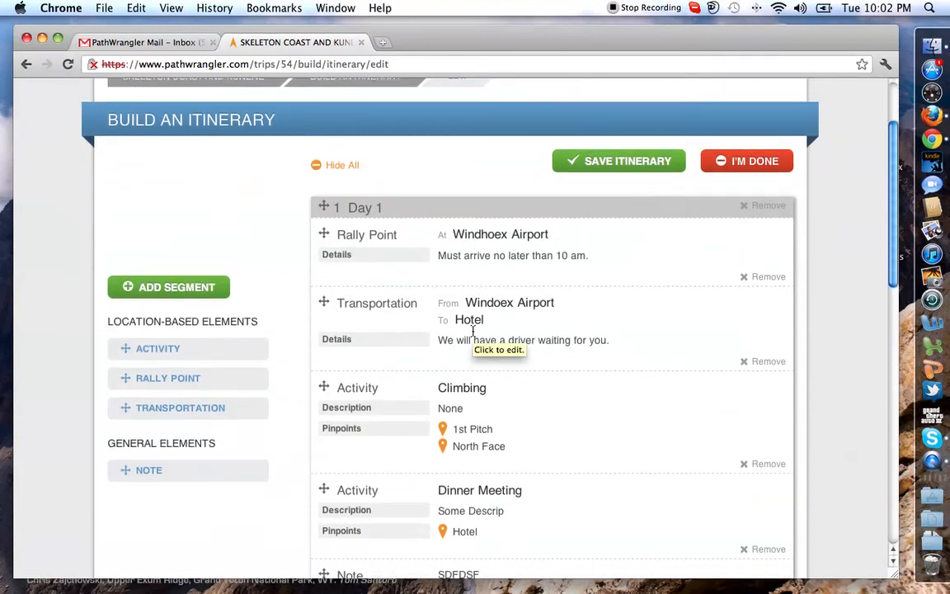
scroll(472, 332, down, 4)
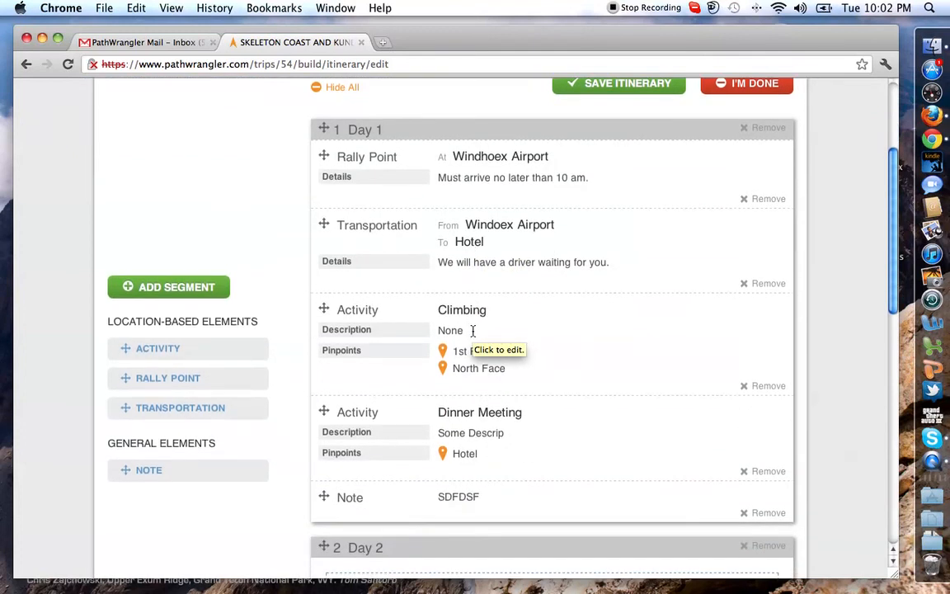
scroll(477, 330, up, 5)
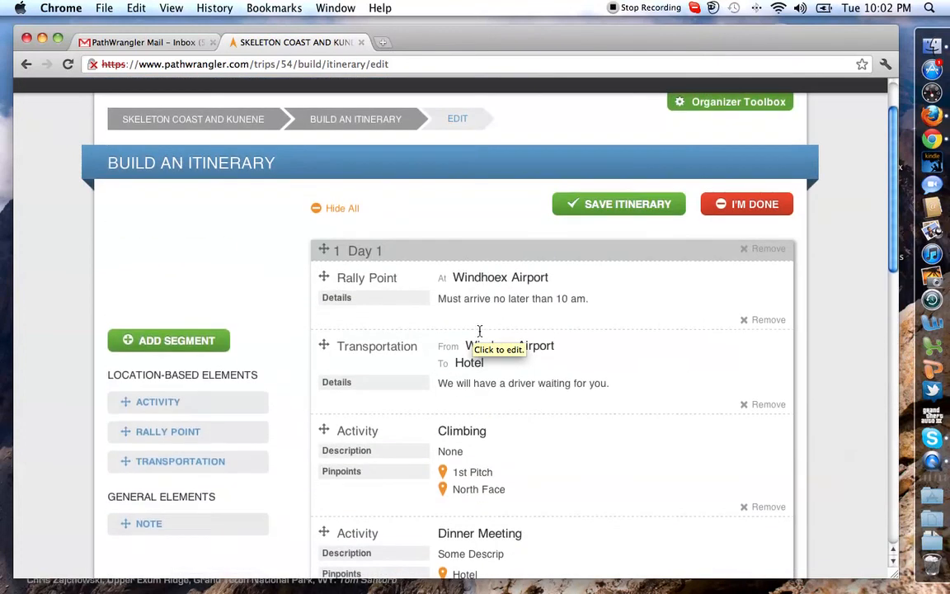
click(764, 205)
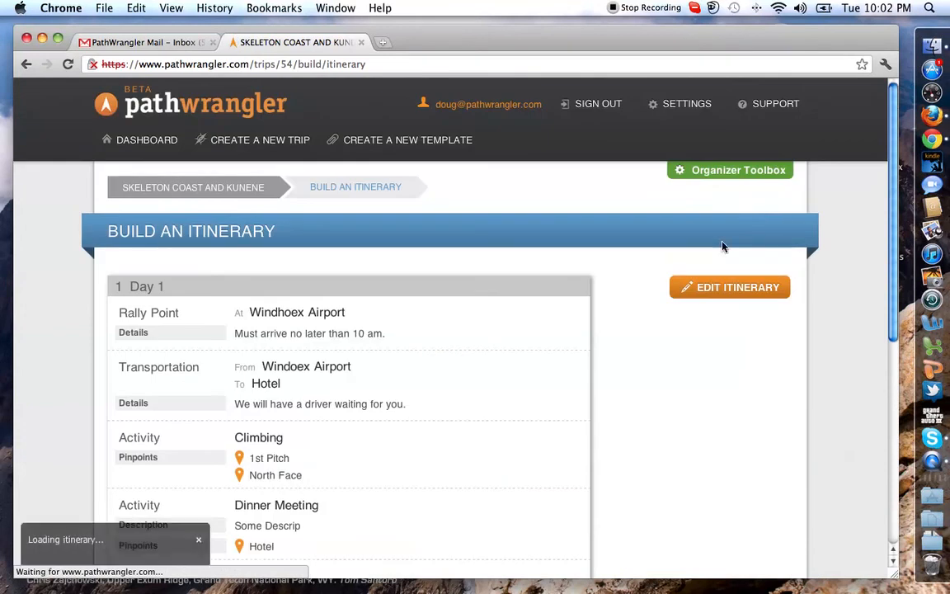
- Look over the finished itinerary's day segments and reopen it for editing
scroll(616, 336, down, 5)
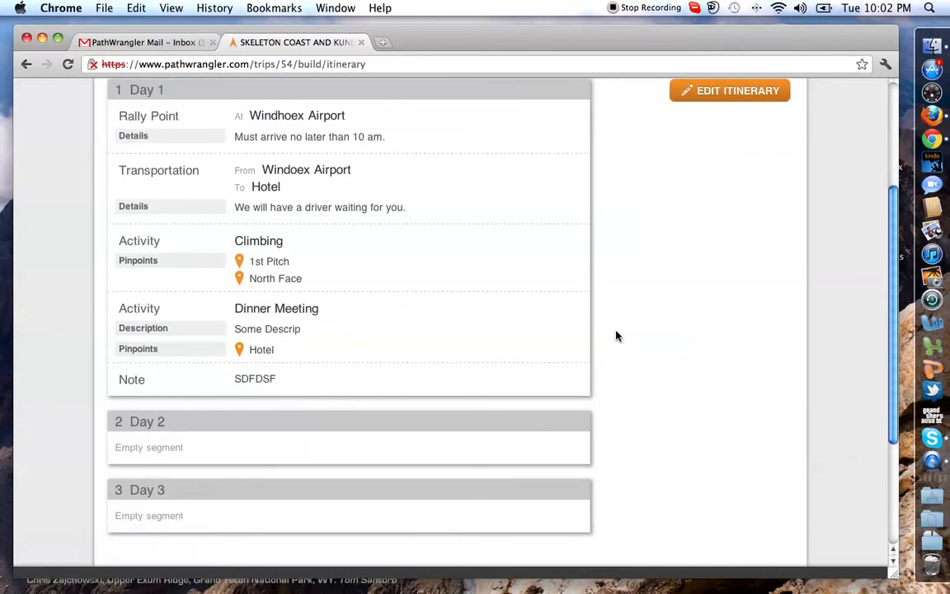
scroll(259, 404, up, 3)
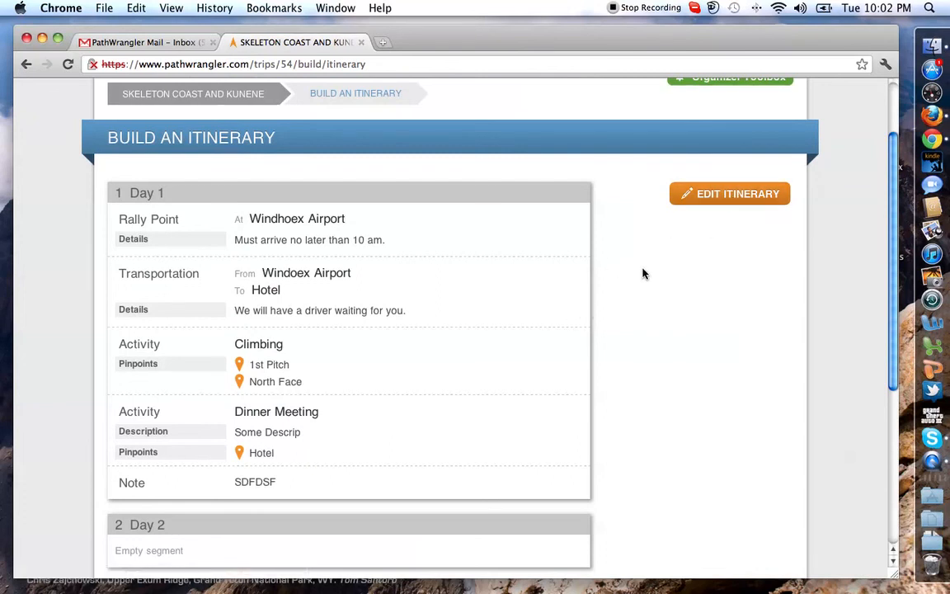
scroll(642, 274, up, 2)
click(716, 260)
scroll(556, 404, down, 5)
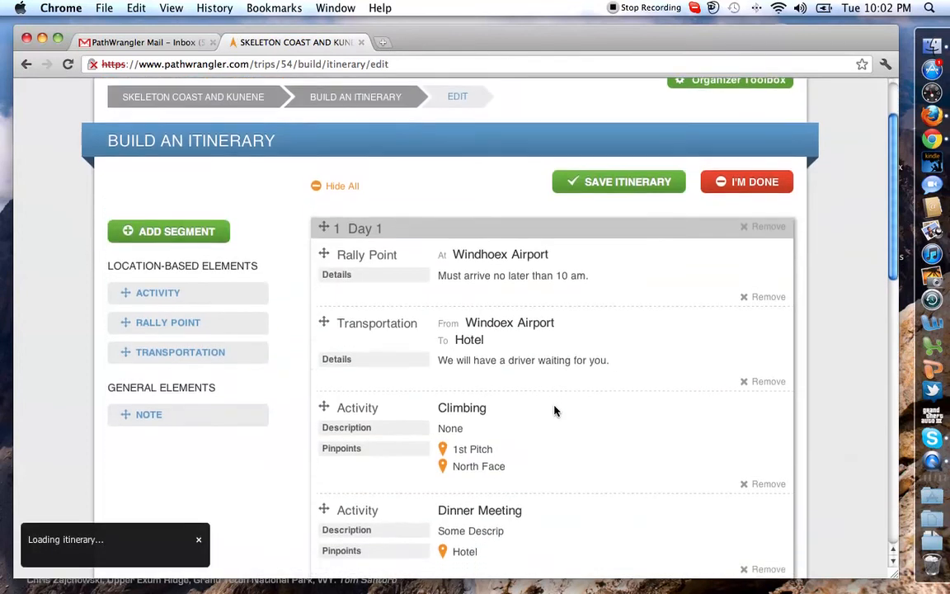
scroll(555, 409, up, 5)
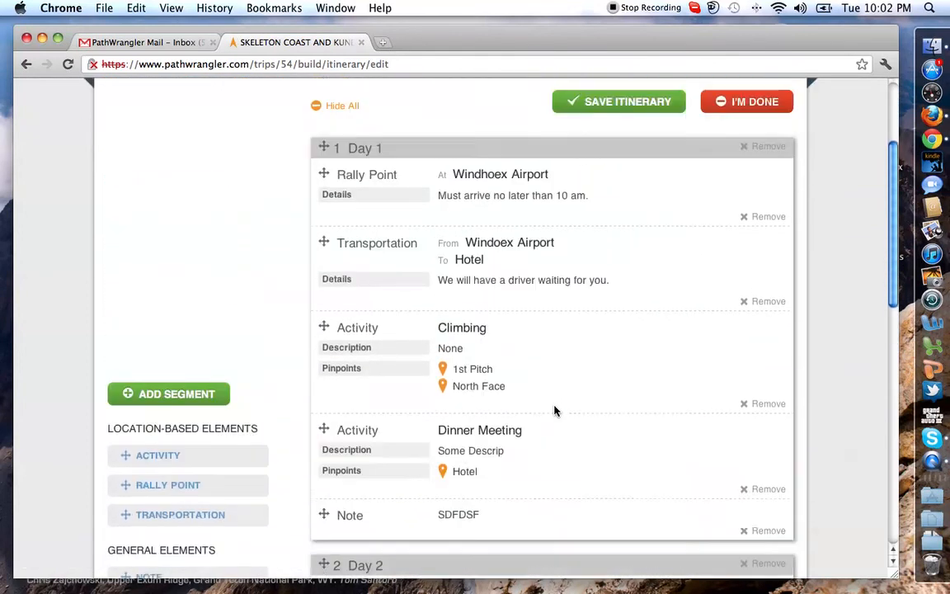